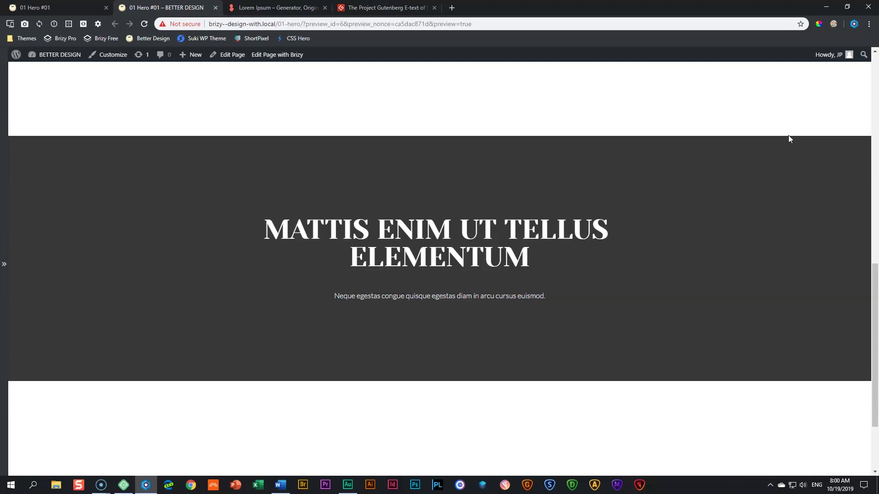
# Step: Draw an orange rectangle annotation around the entire hero section in the site preview
pyautogui.click(795, 119)
pyautogui.click(797, 109)
pyautogui.moveTo(833, 53)
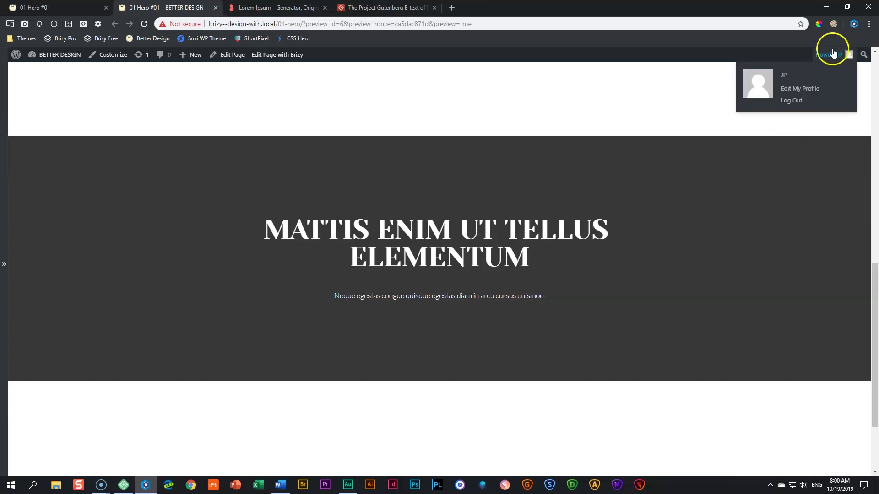
pyautogui.click(833, 24)
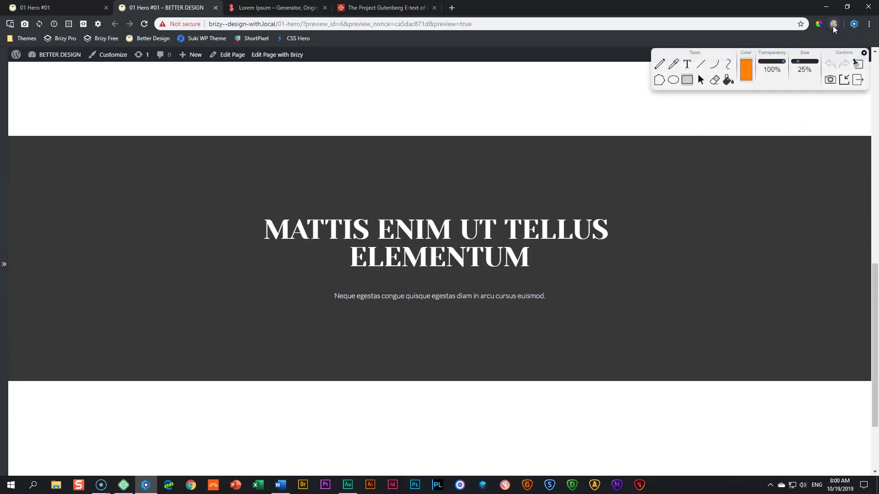
pyautogui.click(687, 80)
pyautogui.moveTo(134, 136)
pyautogui.mouseDown()
pyautogui.moveTo(557, 249)
pyautogui.moveTo(755, 347)
pyautogui.moveTo(765, 382)
pyautogui.mouseUp()
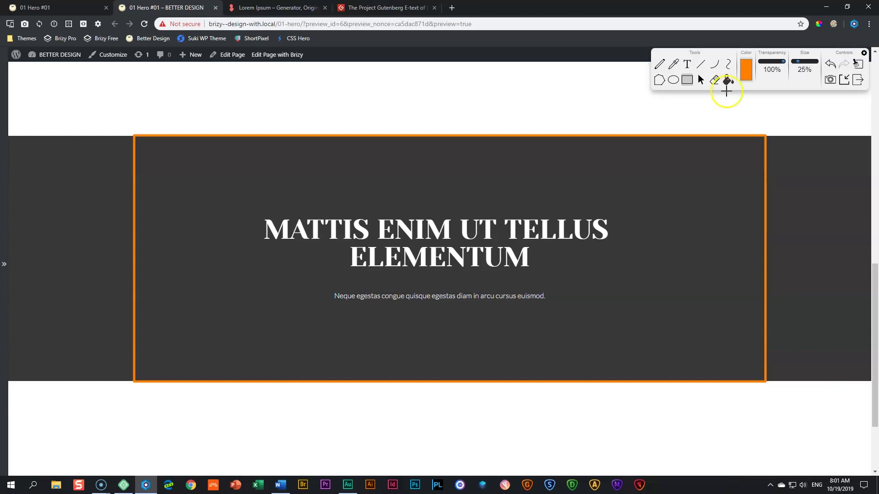
# Step: Draw separate rectangles framing the hero heading and the subheading line
pyautogui.moveTo(255, 207)
pyautogui.mouseDown()
pyautogui.moveTo(299, 238)
pyautogui.moveTo(620, 276)
pyautogui.mouseUp()
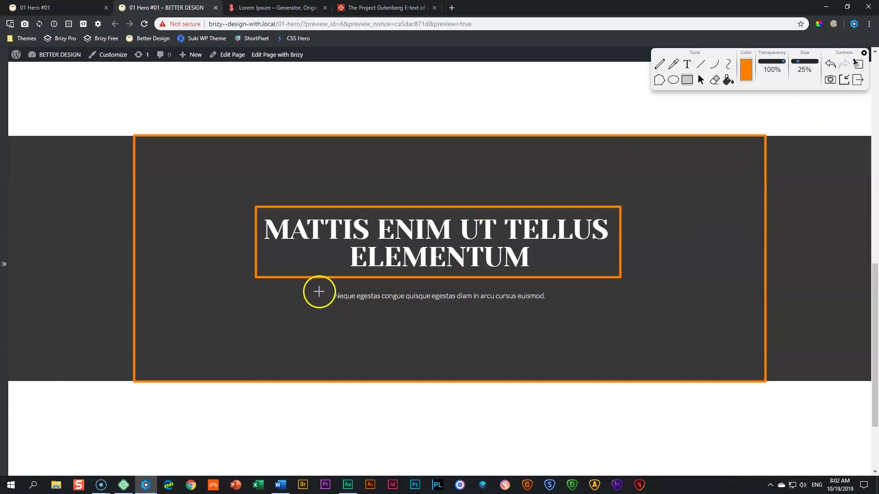
pyautogui.moveTo(321, 286)
pyautogui.mouseDown()
pyautogui.moveTo(473, 308)
pyautogui.moveTo(562, 309)
pyautogui.mouseUp()
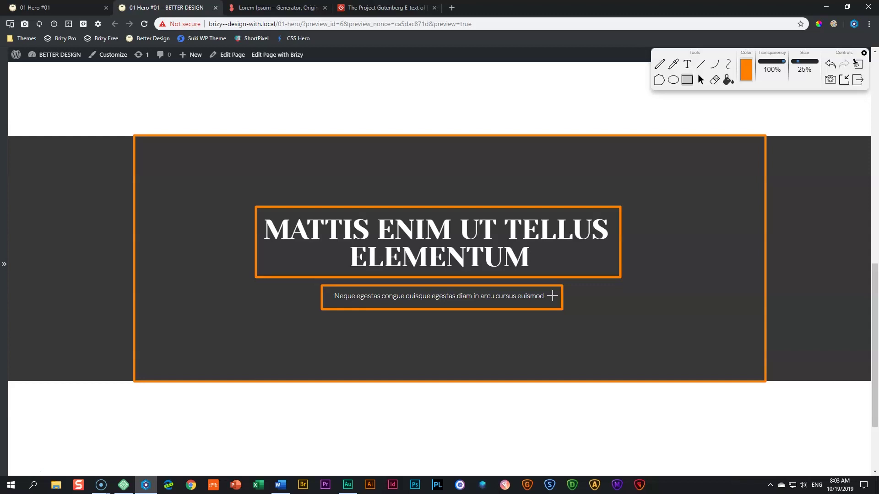
# Step: Clear the old outlines and box the empty gaps above, between, below and beside the text
pyautogui.click(859, 67)
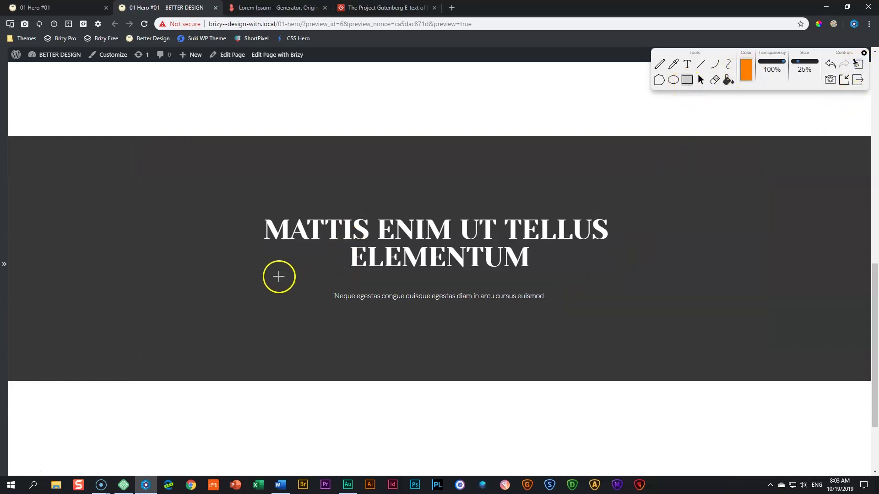
pyautogui.moveTo(257, 265)
pyautogui.mouseDown()
pyautogui.moveTo(390, 286)
pyautogui.moveTo(617, 295)
pyautogui.mouseUp()
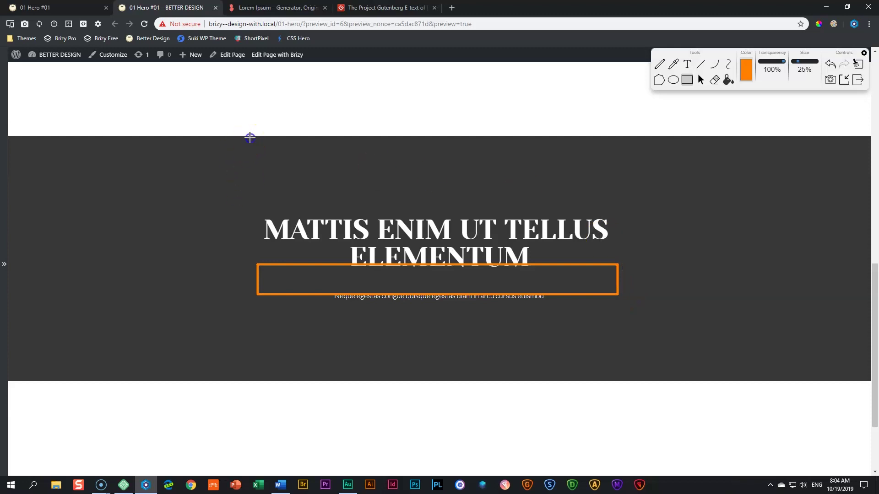
pyautogui.moveTo(249, 138); pyautogui.dragTo(626, 218)
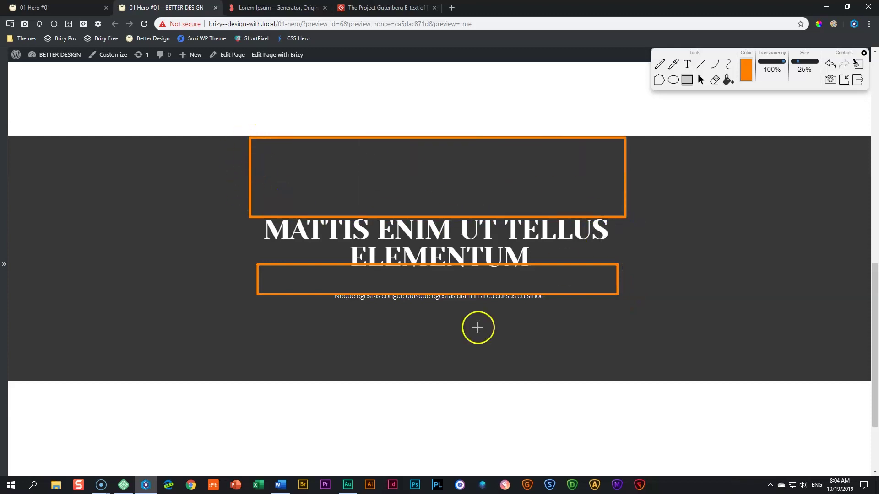
pyautogui.moveTo(257, 307); pyautogui.dragTo(621, 377)
pyautogui.moveTo(624, 136); pyautogui.dragTo(724, 381)
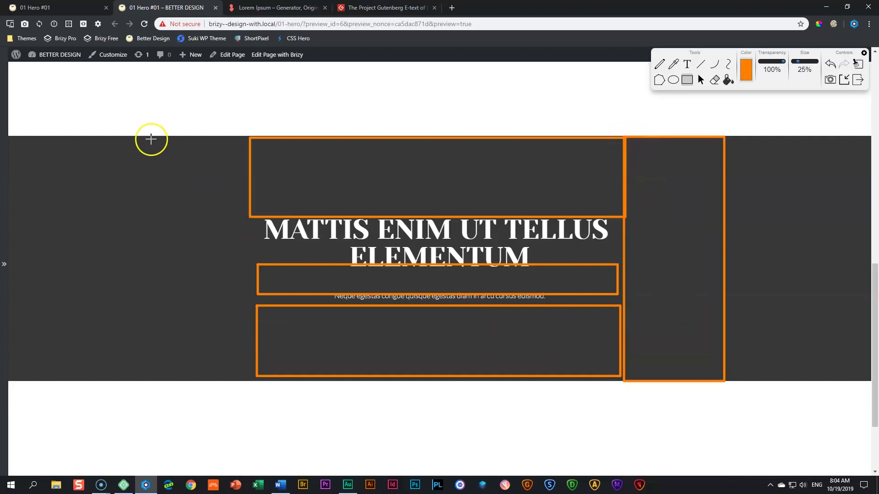
pyautogui.moveTo(153, 136)
pyautogui.mouseDown()
pyautogui.moveTo(231, 267)
pyautogui.moveTo(255, 377)
pyautogui.mouseUp()
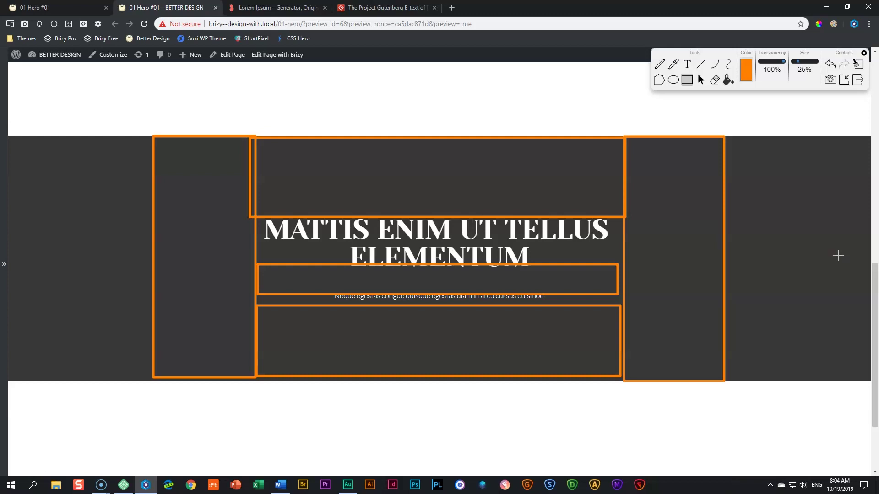
# Step: Switch the annotation colour to hot pink, outline the content area, then clear all drawings
pyautogui.click(746, 72)
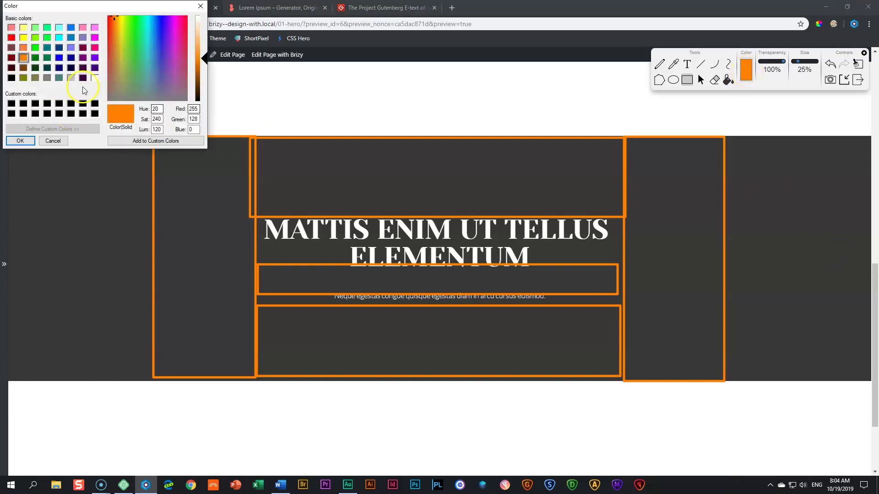
pyautogui.click(95, 47)
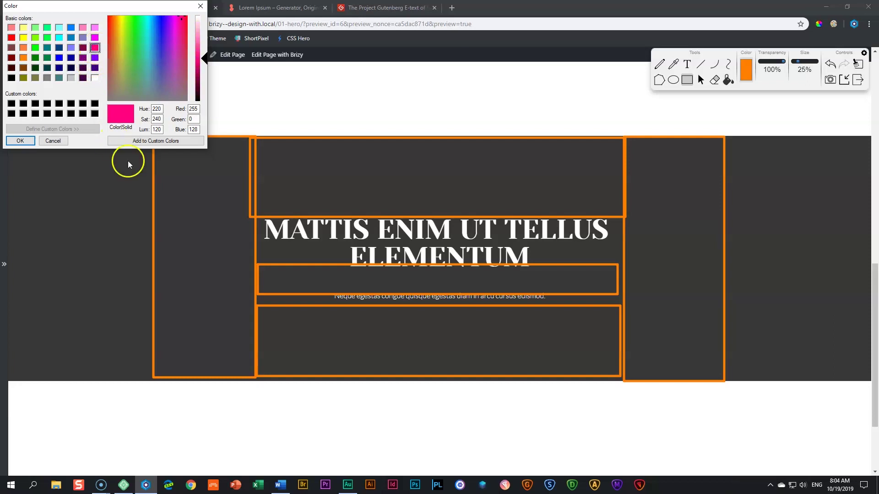
pyautogui.click(20, 141)
pyautogui.moveTo(147, 129)
pyautogui.mouseDown()
pyautogui.moveTo(213, 287)
pyautogui.moveTo(732, 387)
pyautogui.mouseUp()
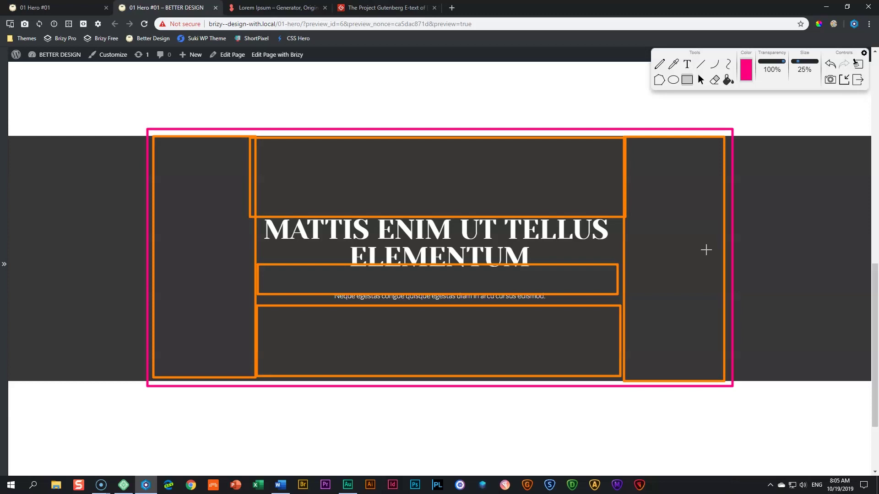
pyautogui.click(857, 80)
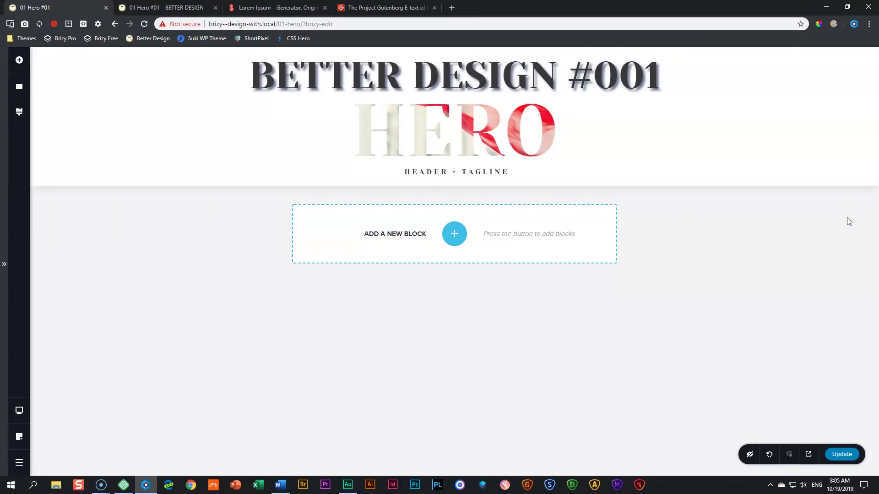
# Step: Insert a blank two-column block below the header and set its overlay colour to #383838
pyautogui.click(454, 234)
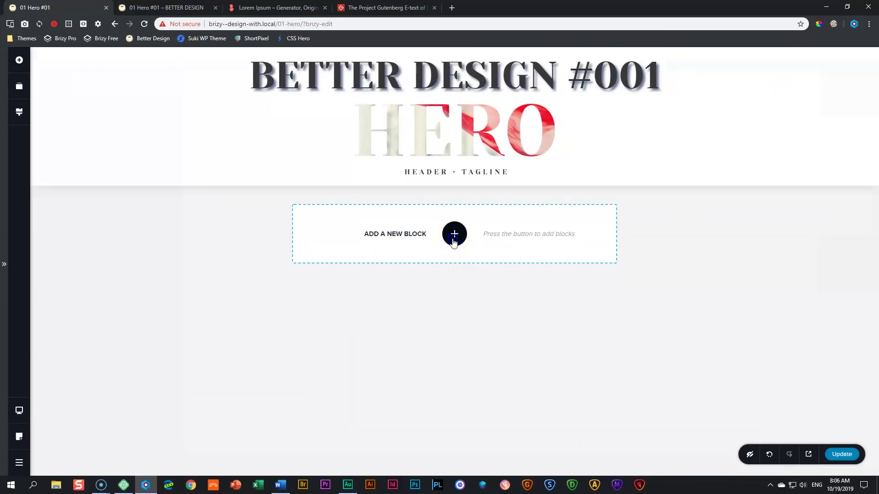
pyautogui.click(282, 154)
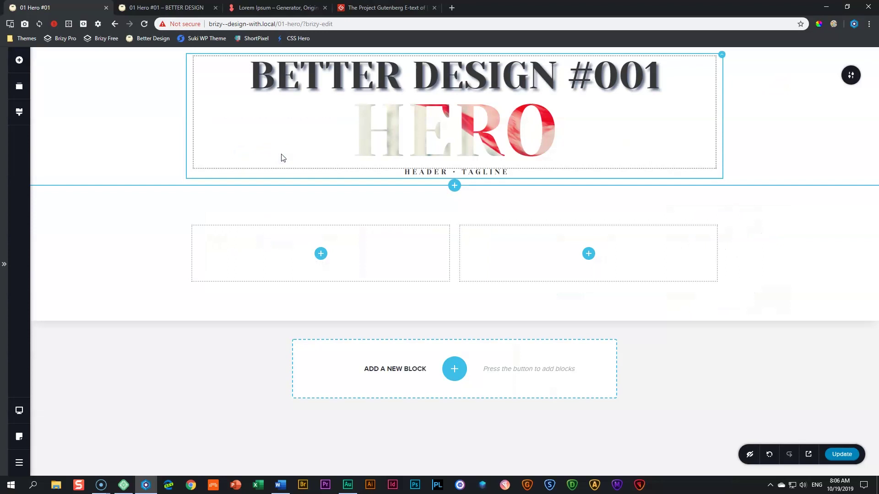
pyautogui.moveTo(850, 213)
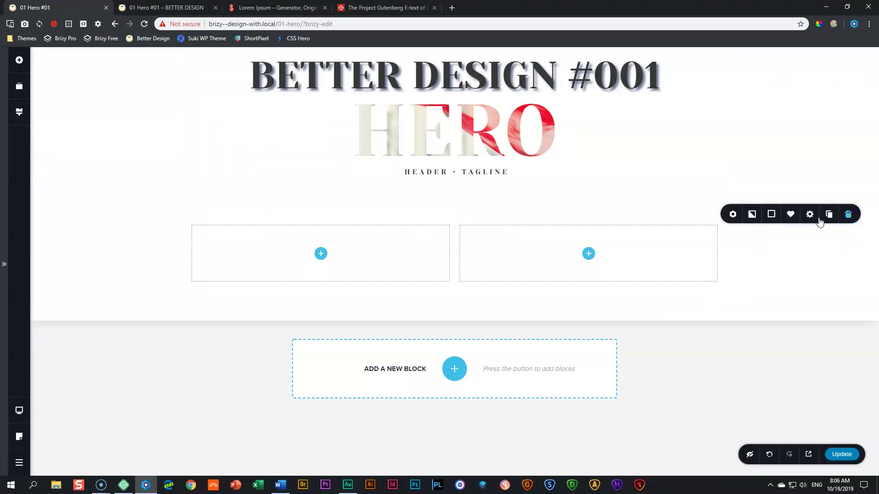
pyautogui.click(771, 214)
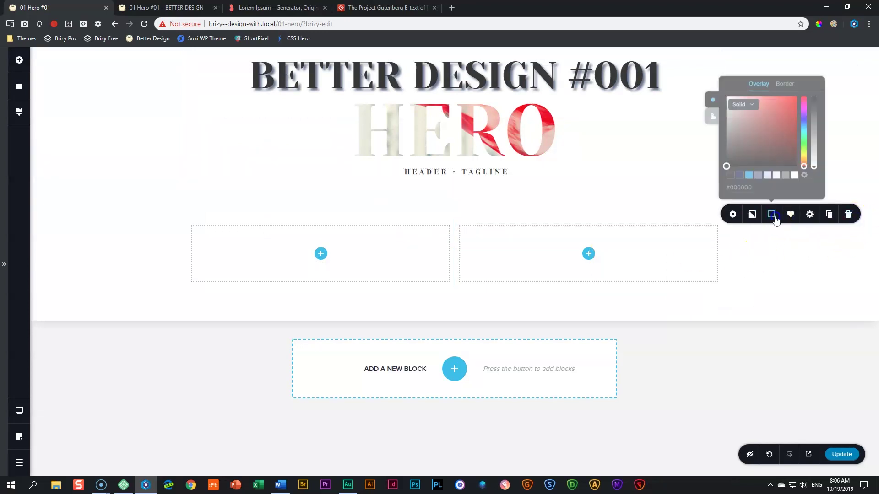
pyautogui.doubleClick(747, 186)
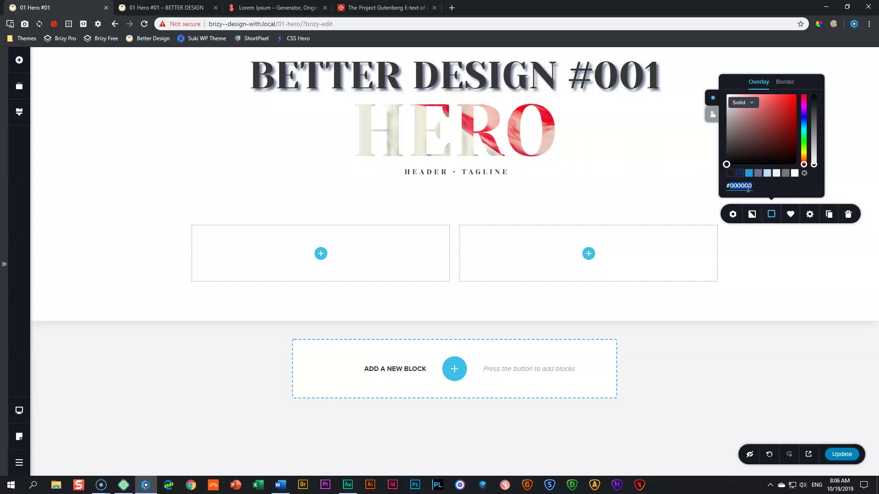
pyautogui.write('383838')
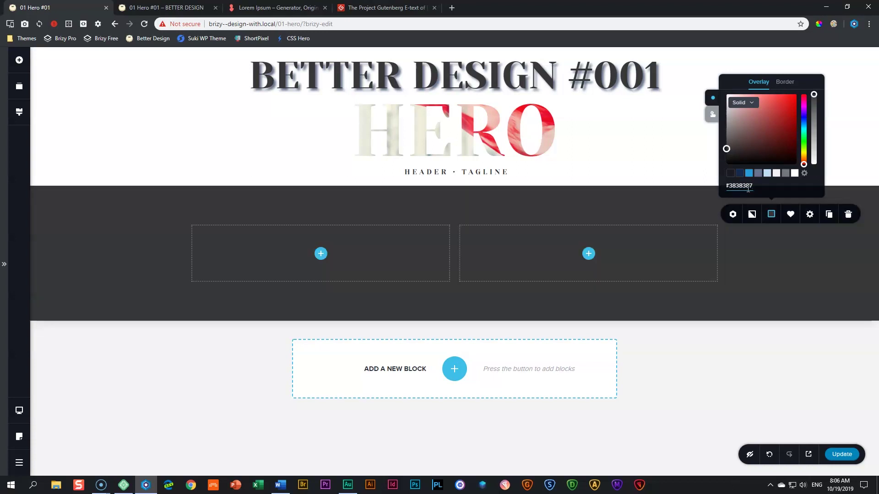
pyautogui.click(757, 255)
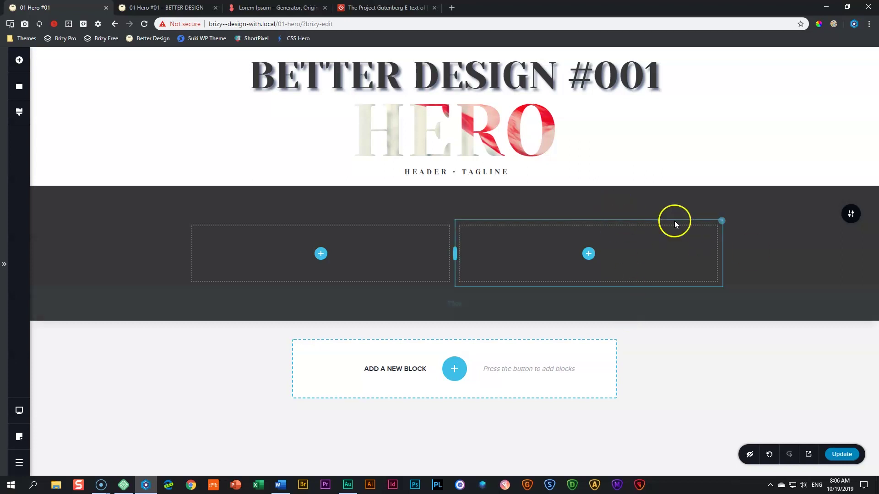
# Step: Increase the section's top and bottom padding and delete the right column
pyautogui.moveTo(654, 194); pyautogui.dragTo(645, 233)
pyautogui.moveTo(633, 348); pyautogui.dragTo(632, 388)
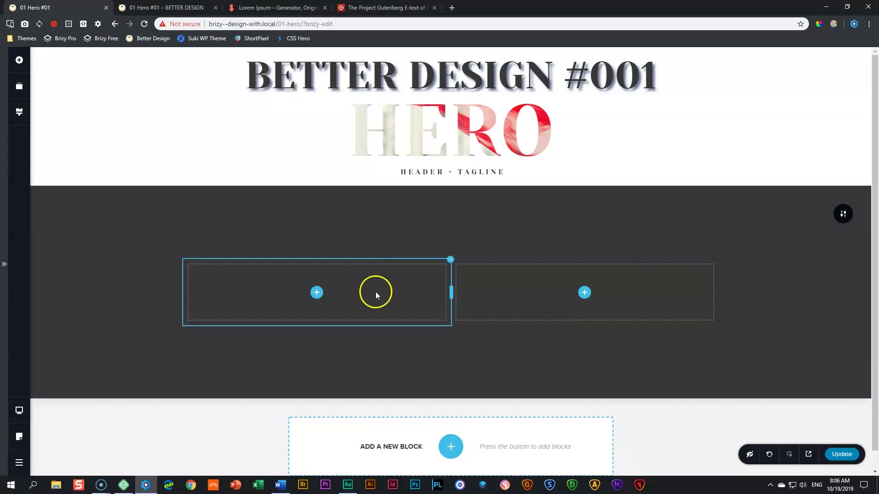
pyautogui.rightClick(516, 299)
pyautogui.click(534, 406)
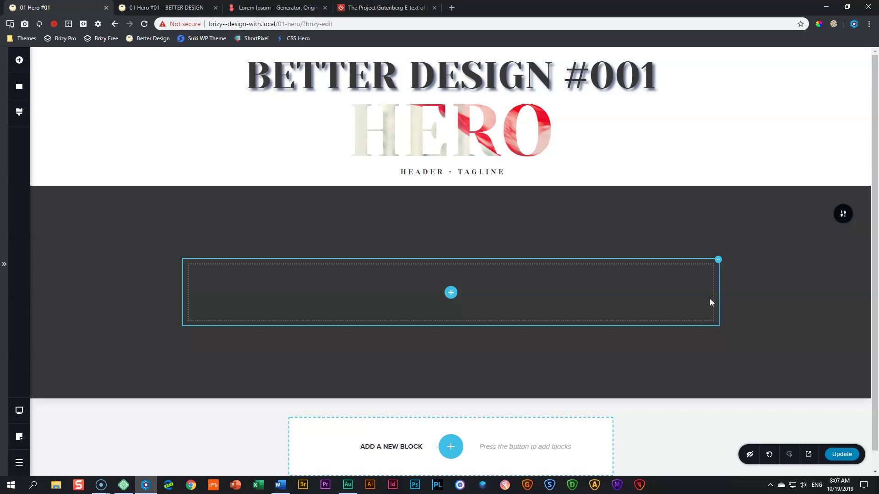
# Step: Set the section's content width to 70%
pyautogui.click(844, 216)
pyautogui.click(803, 216)
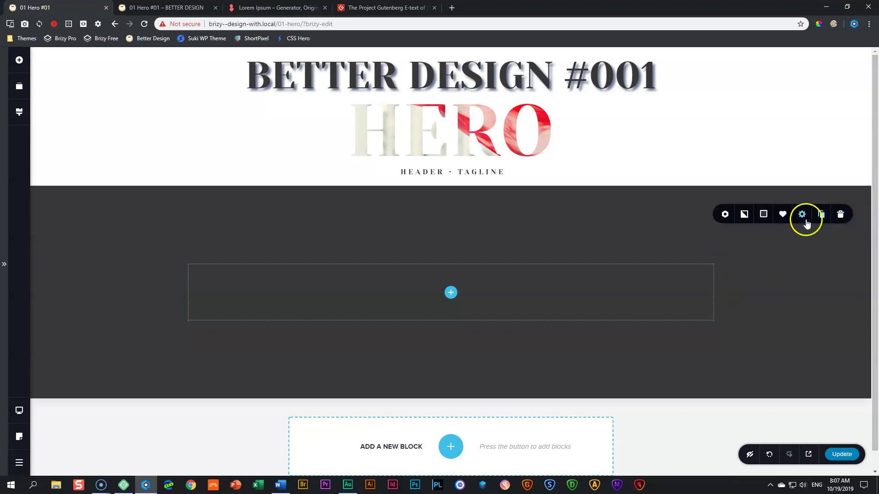
pyautogui.doubleClick(841, 142)
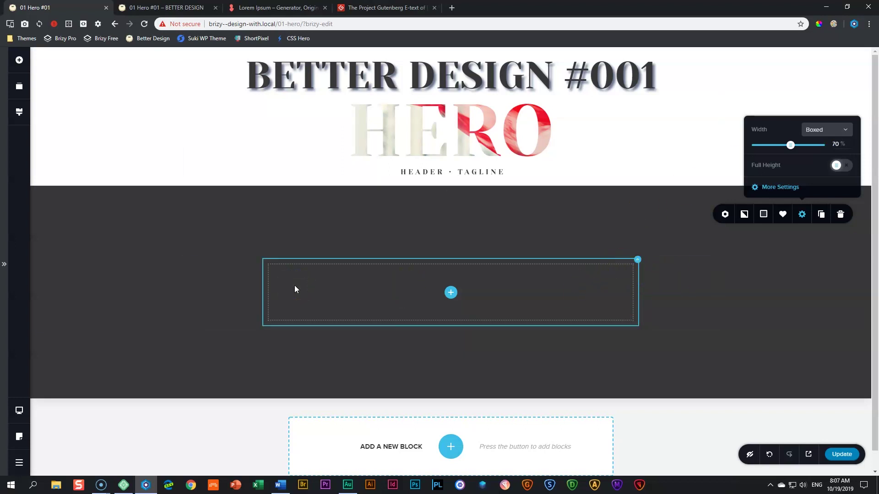
pyautogui.click(693, 300)
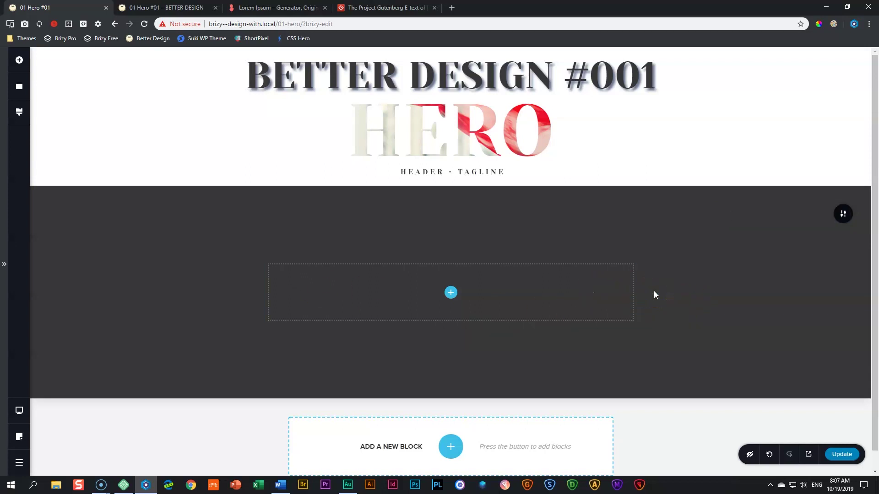
# Step: Drop a text paragraph into the dark section and colour its text white (#FFFFFF)
pyautogui.click(19, 60)
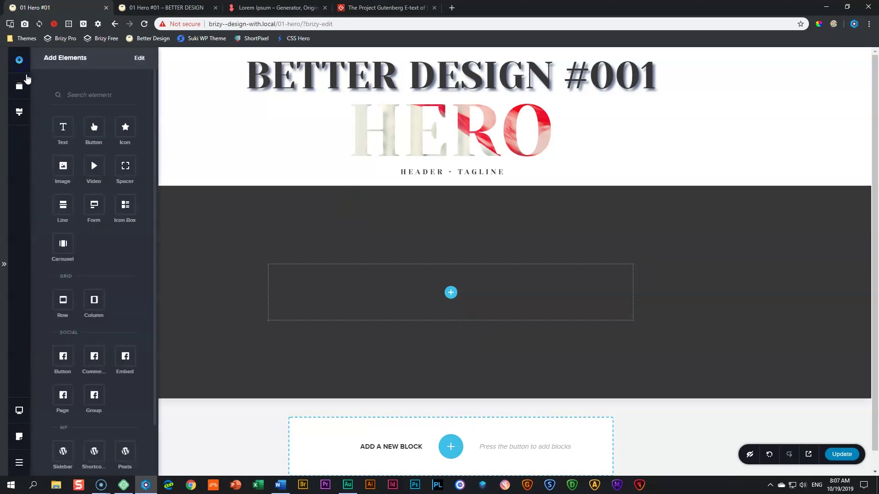
pyautogui.moveTo(62, 128); pyautogui.dragTo(463, 300)
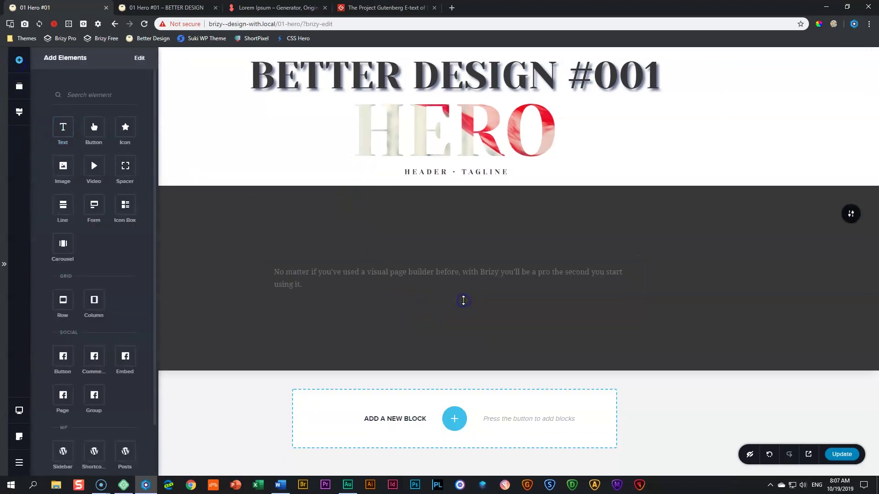
pyautogui.click(464, 278)
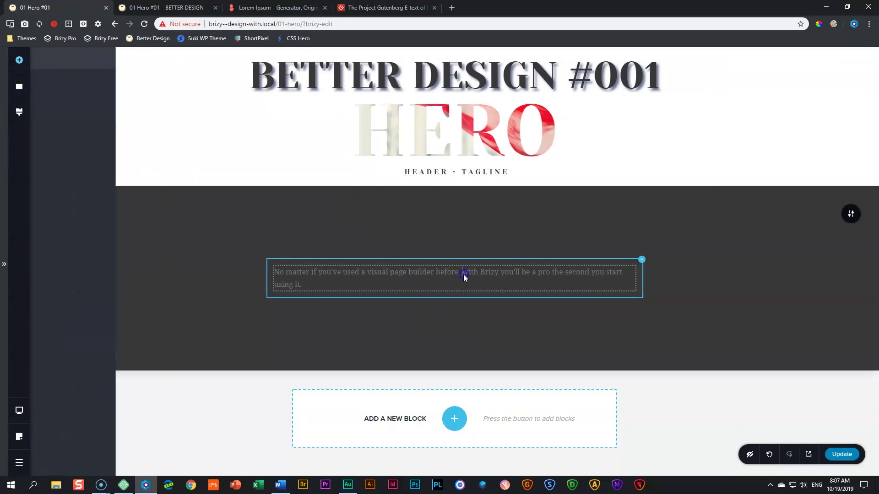
pyautogui.click(388, 251)
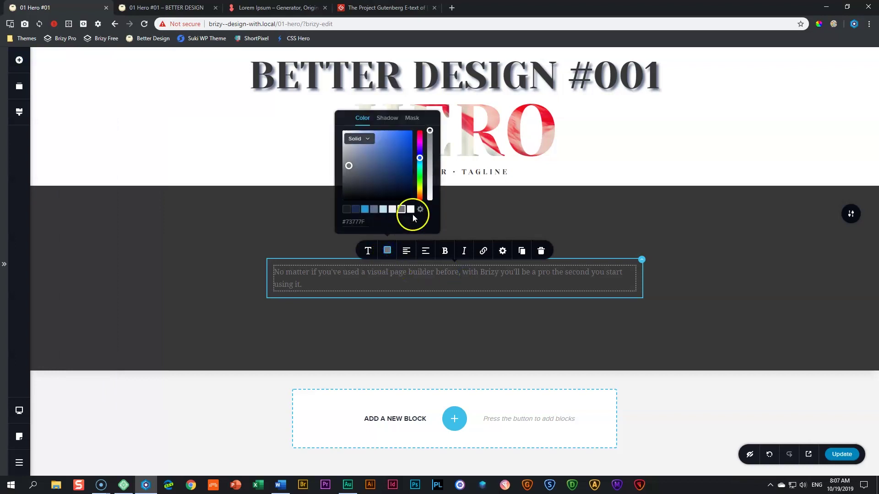
pyautogui.click(411, 210)
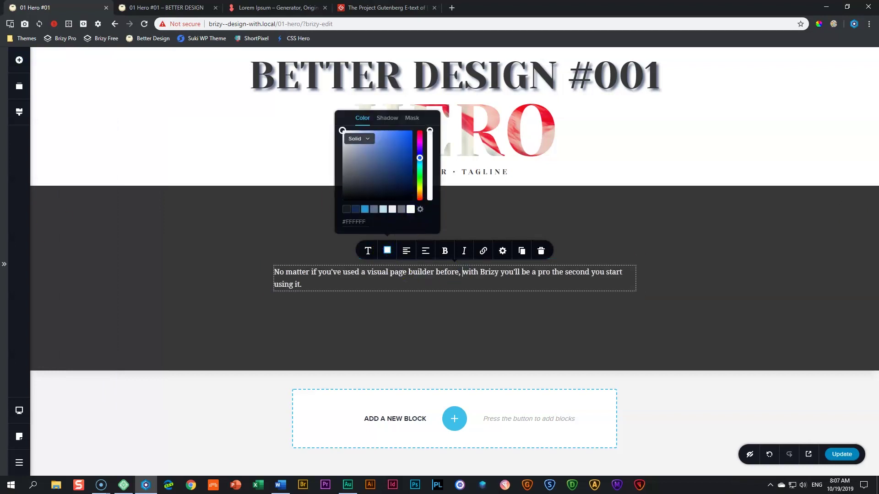
pyautogui.hotkey('alt', 'Tab')
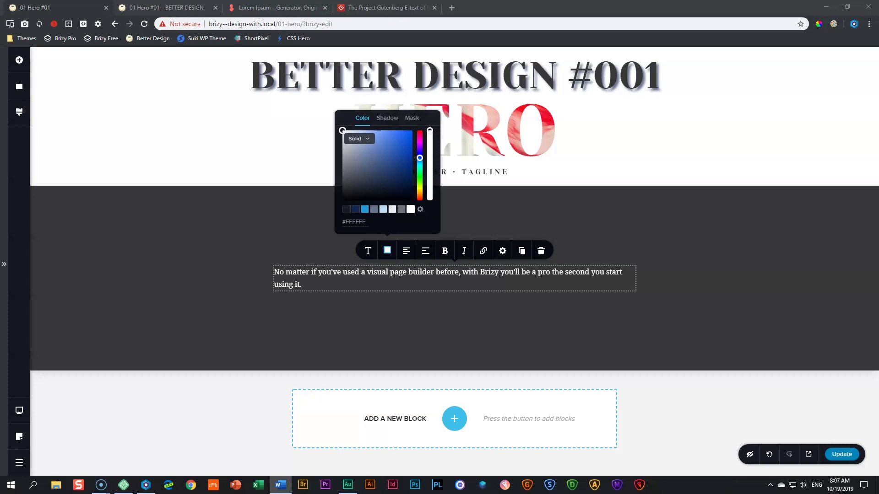
# Step: Generate five paragraphs of lorem ipsum on loremipsum.io and scroll through the result
pyautogui.click(270, 10)
pyautogui.scroll(-3, 283, 137)
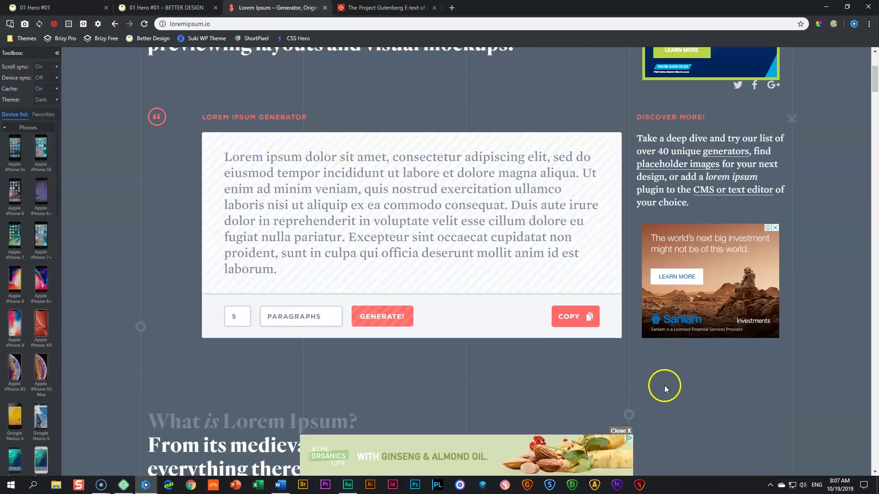
pyautogui.scroll(-2, 647, 377)
pyautogui.scroll(2, 647, 378)
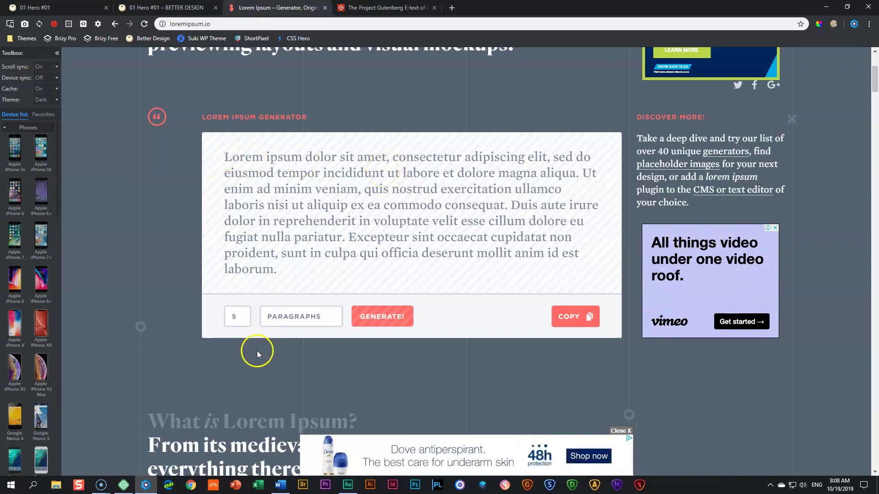
pyautogui.click(367, 325)
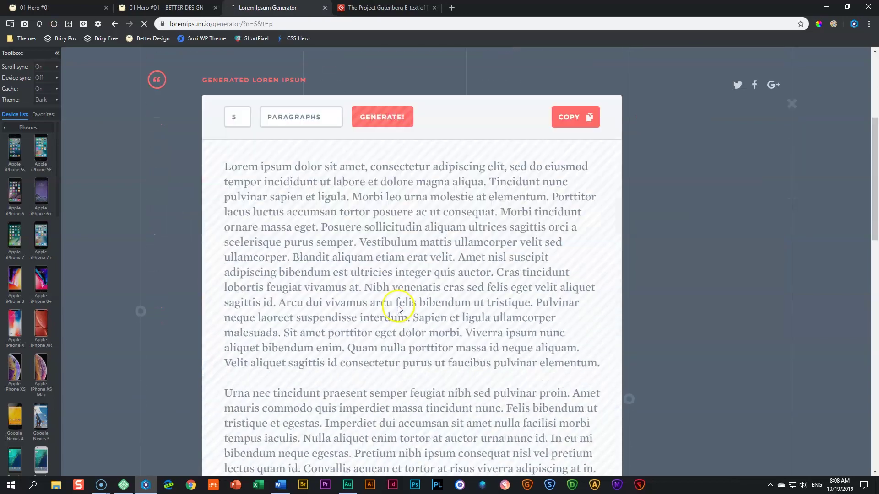
pyautogui.scroll(-13, 398, 305)
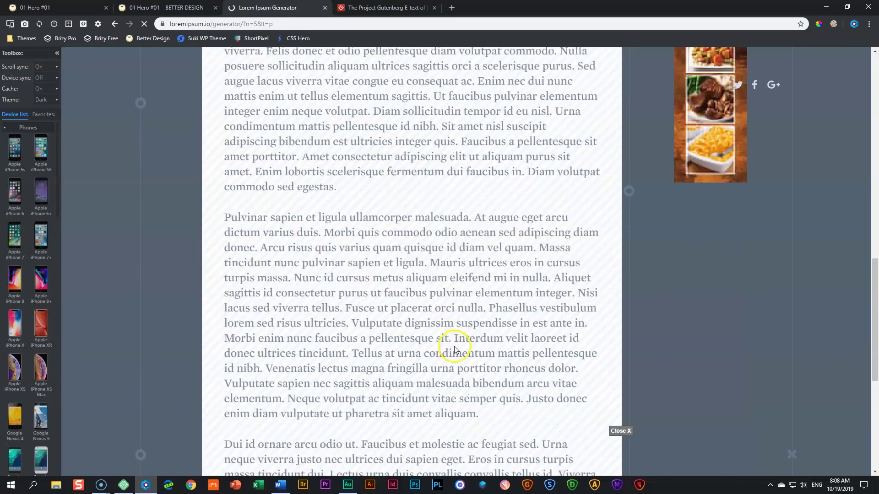
pyautogui.scroll(15, 458, 298)
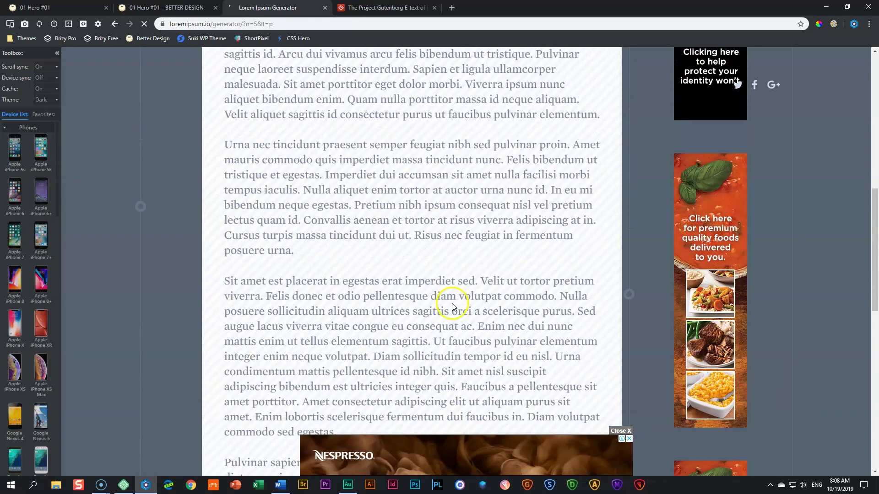
pyautogui.scroll(-3, 452, 303)
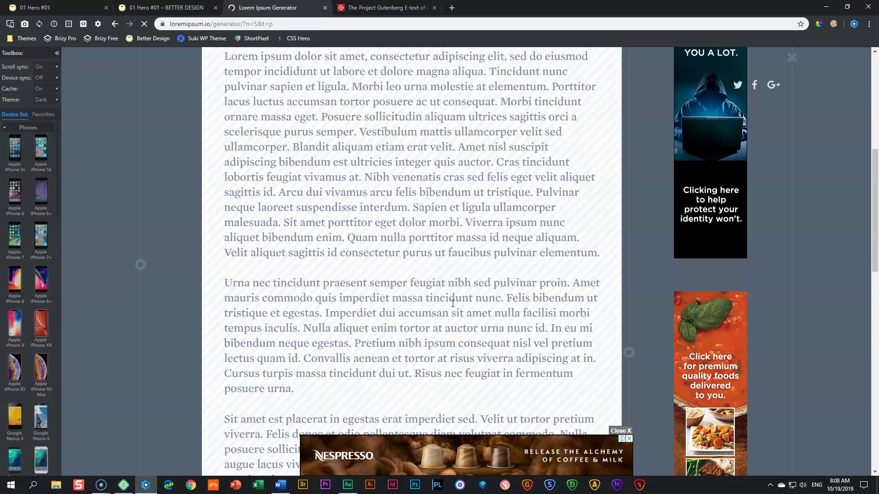
# Step: Browse the Frankenstein letters on Project Gutenberg, then return to the 01 Hero #01 preview
pyautogui.hotkey('ctrl', 'Tab')
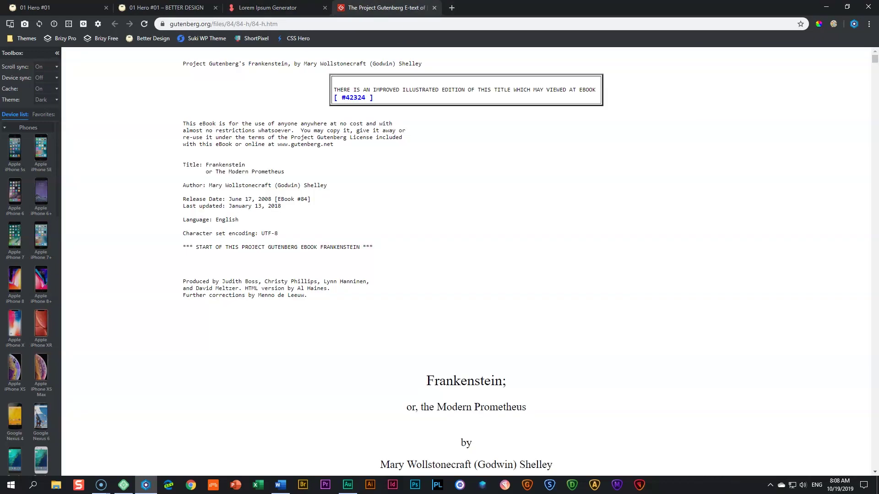
pyautogui.moveTo(211, 24); pyautogui.dragTo(155, 26)
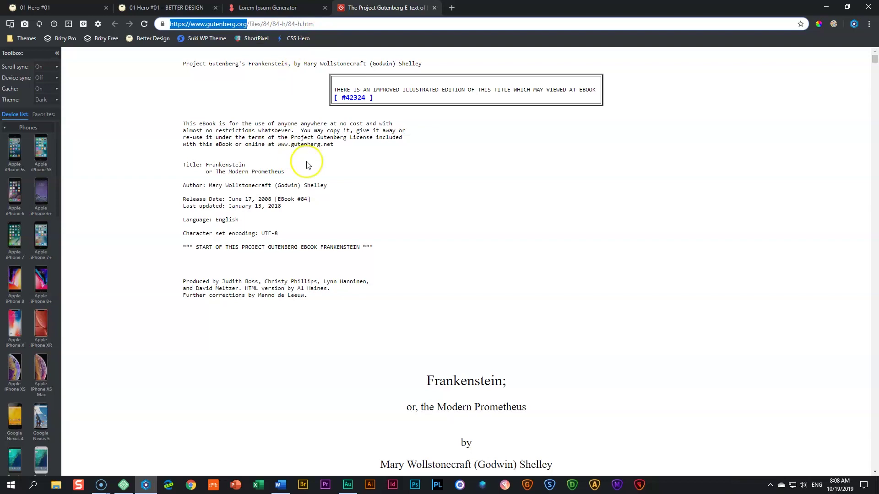
pyautogui.scroll(-5, 312, 160)
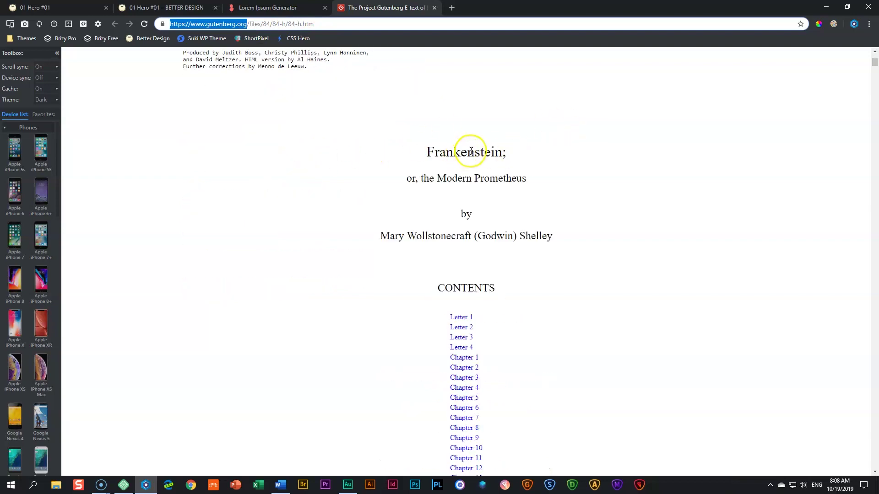
pyautogui.scroll(-8, 396, 202)
pyautogui.scroll(-9, 396, 202)
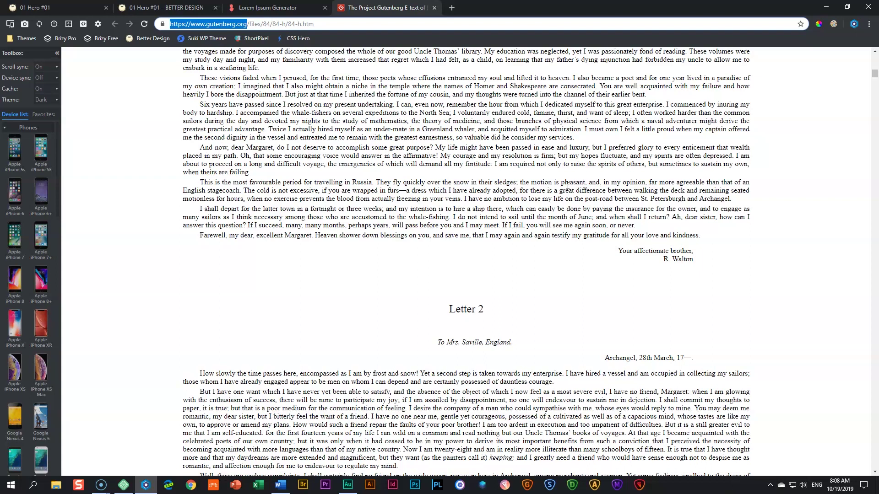
pyautogui.scroll(-2, 549, 247)
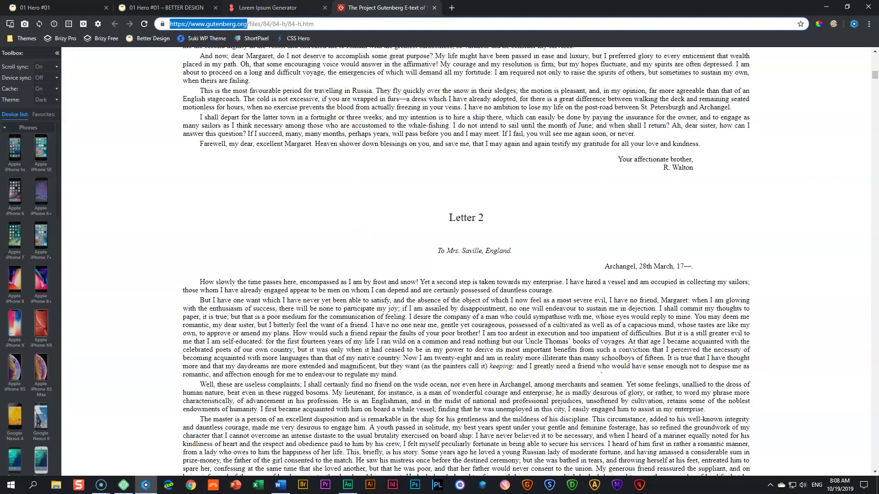
pyautogui.click(284, 8)
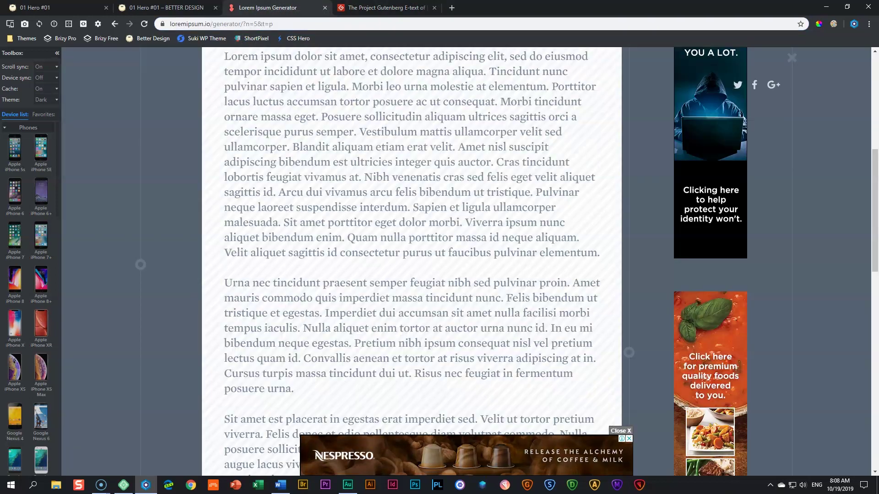
pyautogui.click(176, 9)
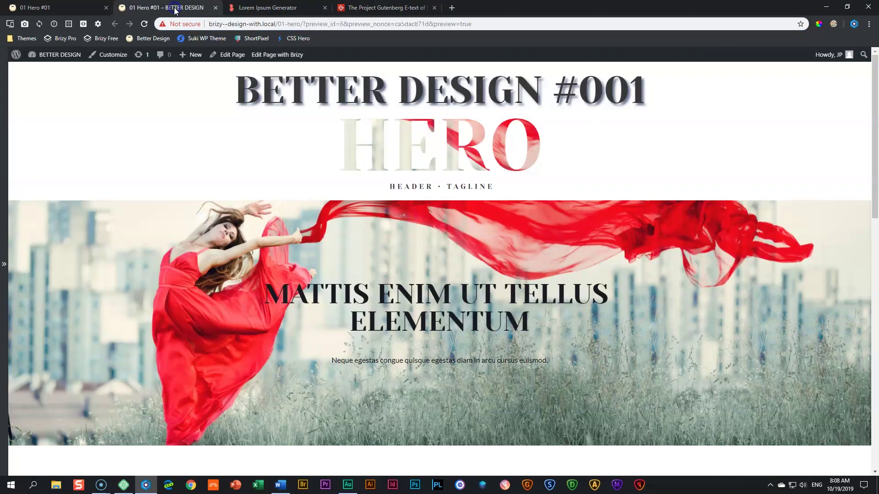
# Step: Replace the placeholder paragraph with the pasted heading 'Mattis enim ut tellus elementum'
pyautogui.click(58, 5)
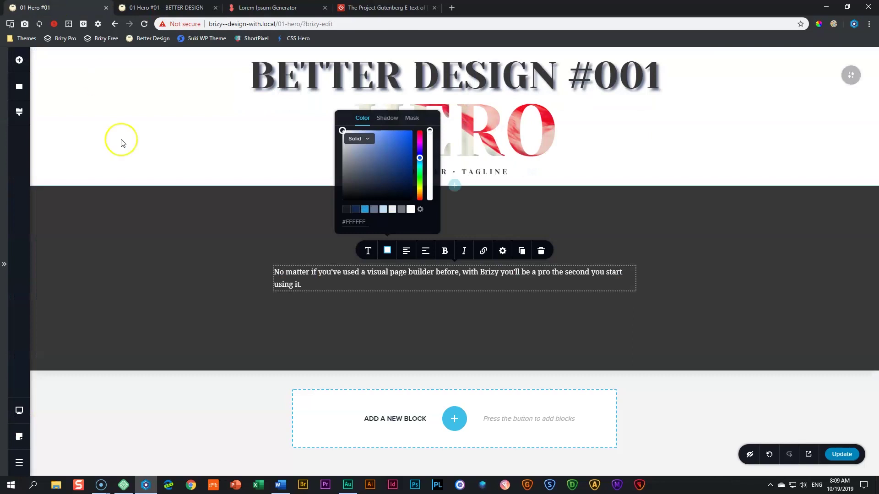
pyautogui.tripleClick(295, 285)
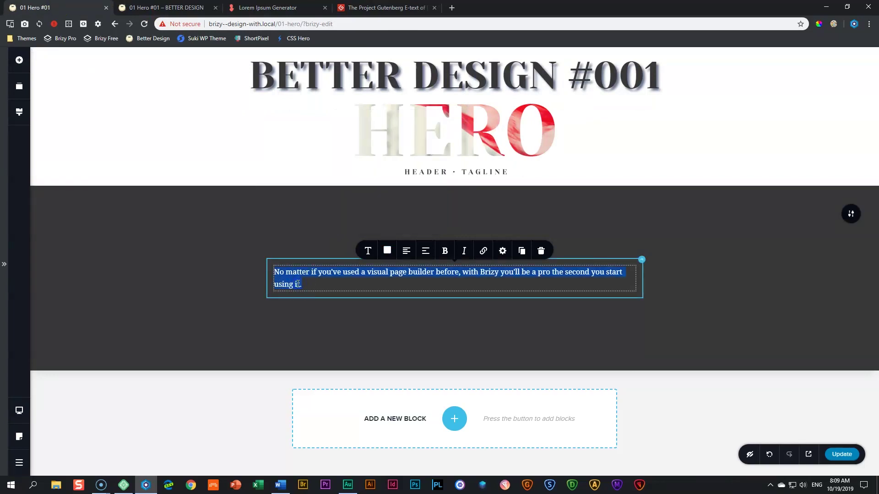
pyautogui.write('MATTIS ENIM UT TELLUS ELEMENTUM')
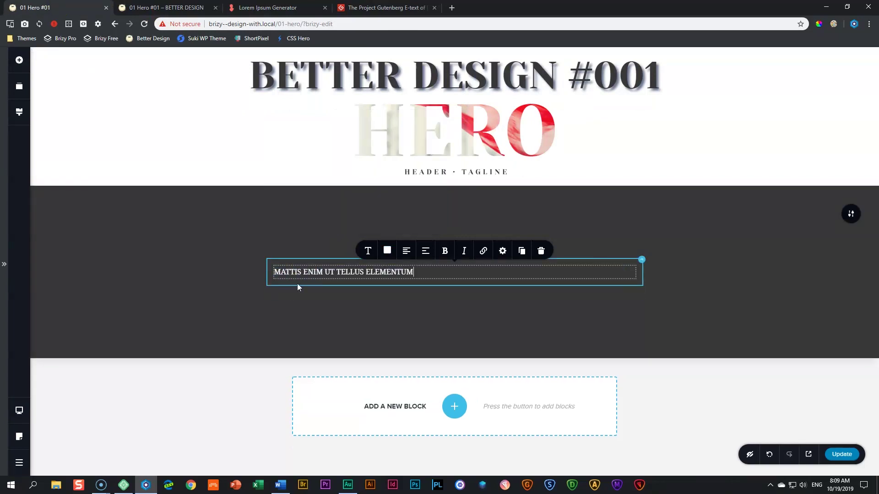
# Step: Set the heading font to Yeseva One at size 60
pyautogui.click(366, 250)
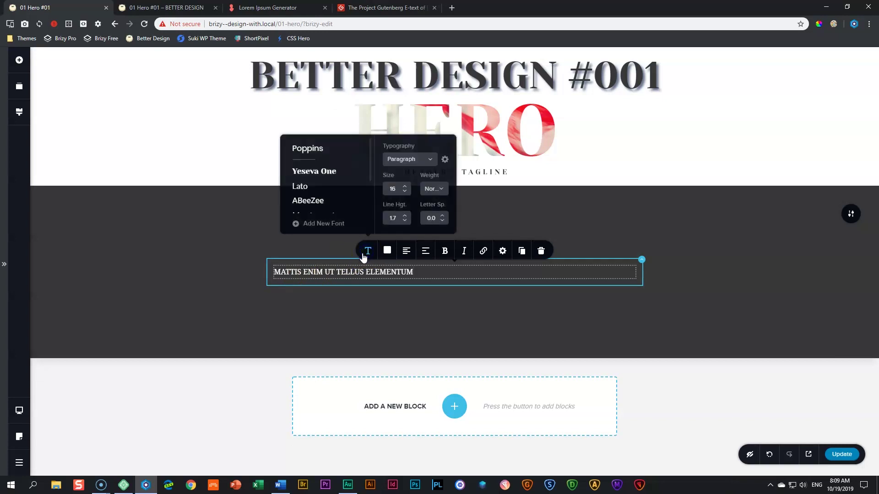
pyautogui.click(320, 173)
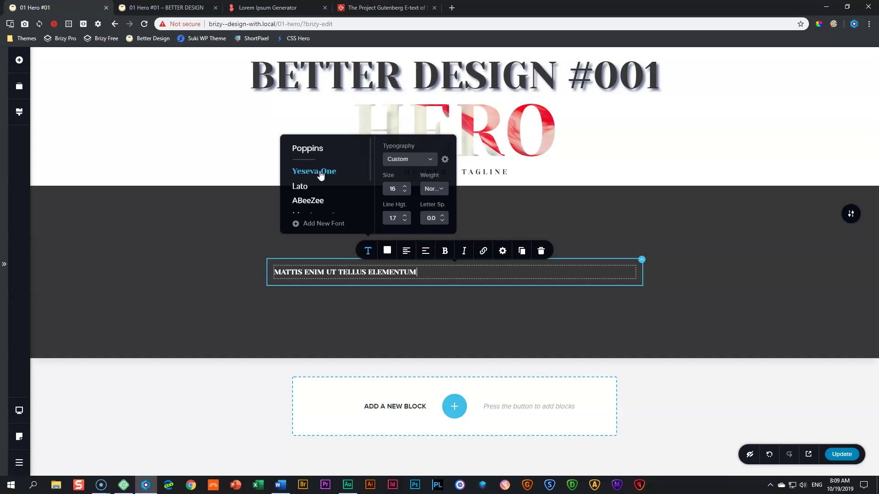
pyautogui.click(405, 188)
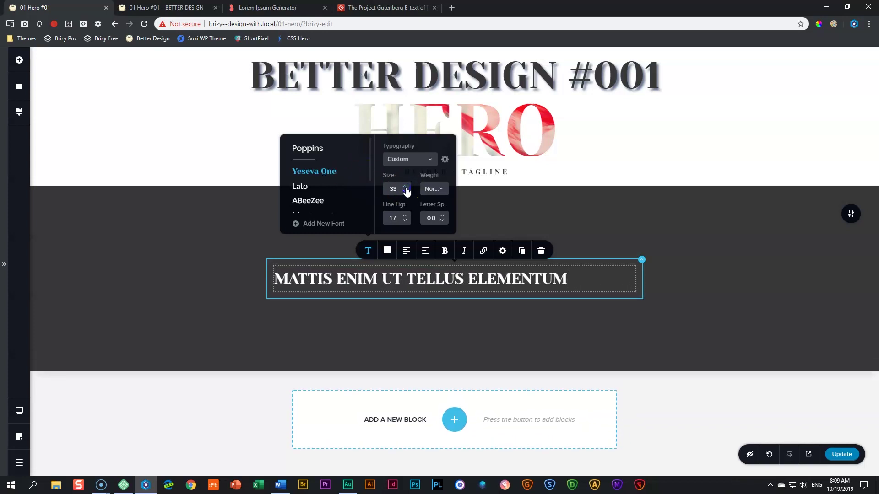
pyautogui.moveTo(405, 190); pyautogui.dragTo(405, 189)
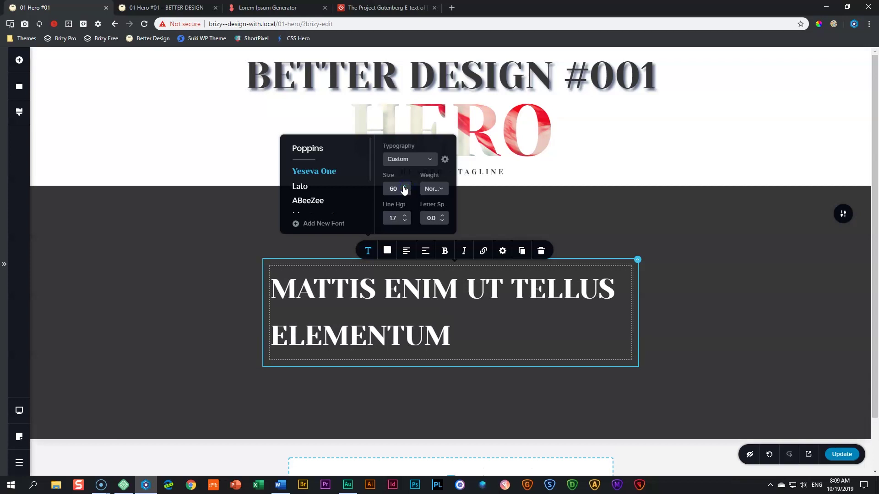
pyautogui.click(419, 224)
# Step: Try heading line heights between 1.0 and 1.2, settling on 1.0
pyautogui.click(405, 221)
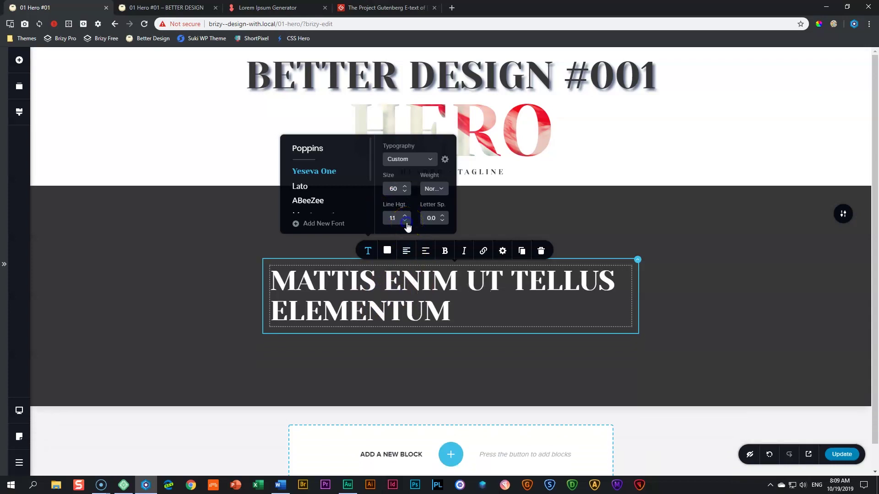
pyautogui.click(406, 215)
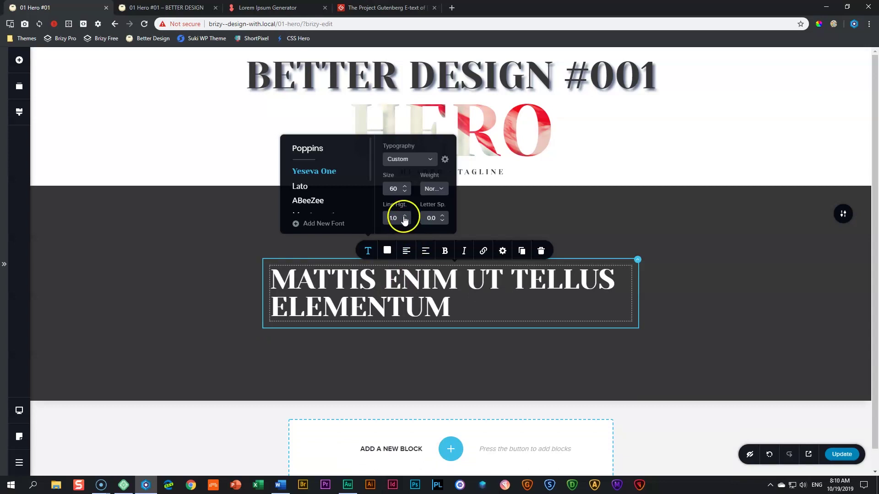
pyautogui.click(405, 215)
pyautogui.click(405, 221)
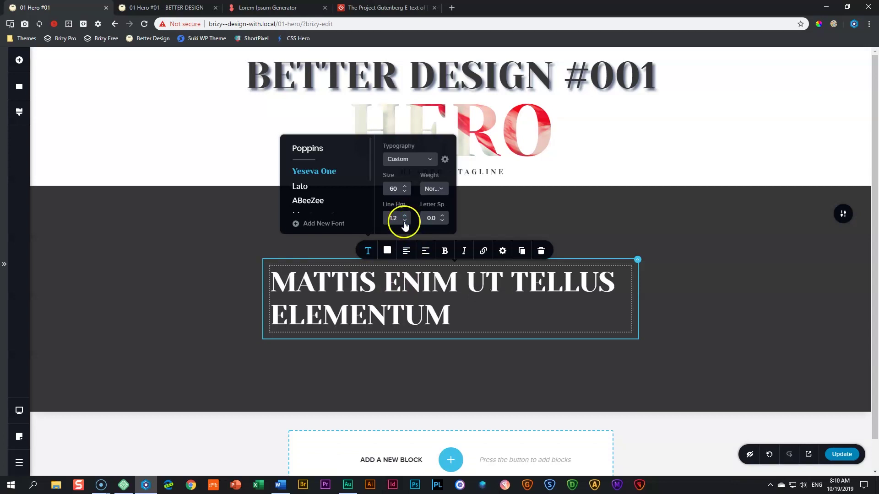
pyautogui.click(405, 220)
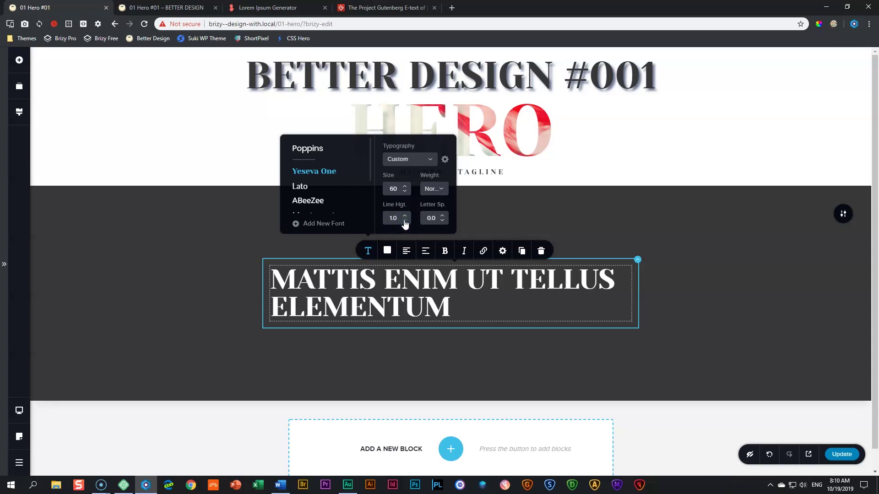
# Step: Test heading letter spacing up to 1.5, reset it to 0.0, and centre-align the heading
pyautogui.click(442, 215)
pyautogui.click(443, 215)
pyautogui.click(443, 215)
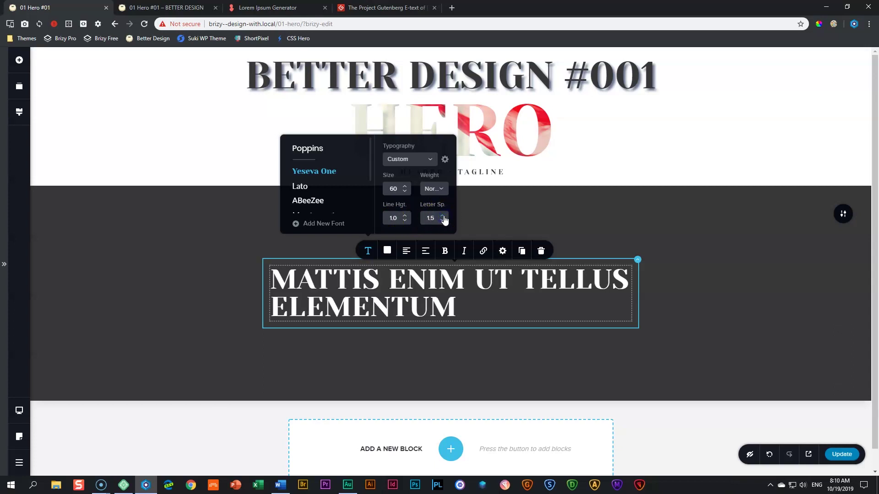
pyautogui.click(444, 221)
pyautogui.click(444, 220)
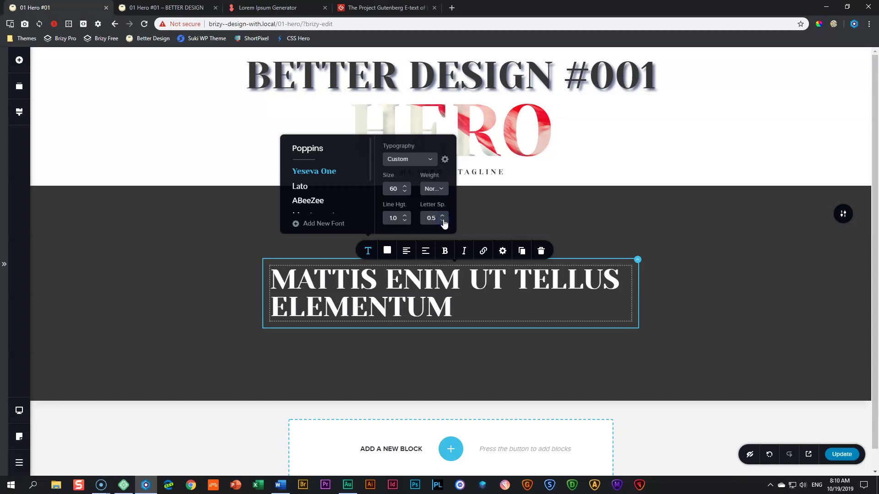
pyautogui.click(442, 221)
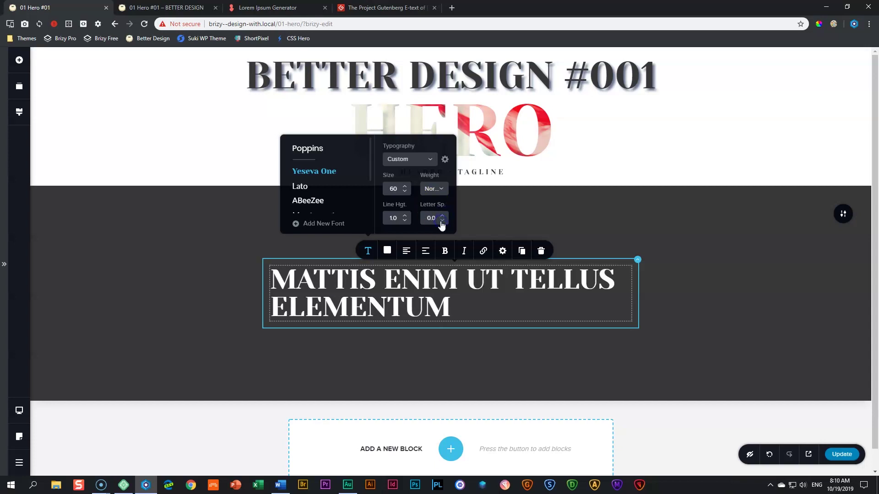
pyautogui.click(406, 251)
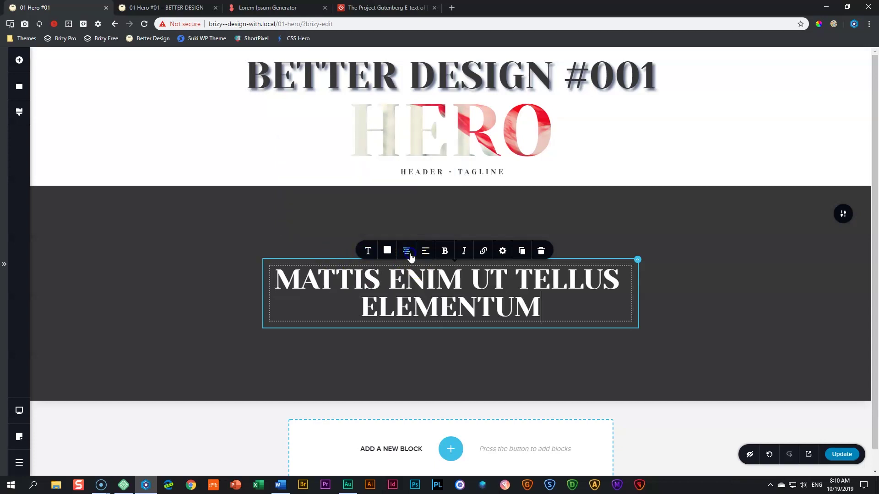
pyautogui.click(584, 267)
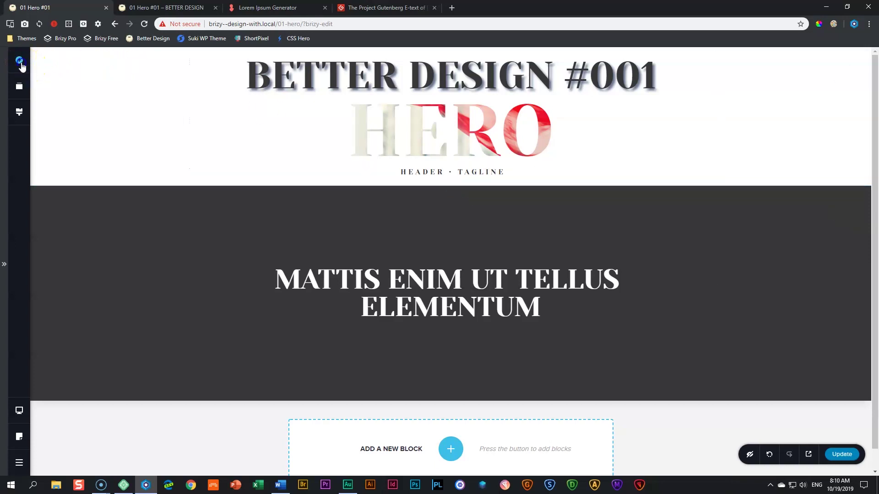
# Step: Add a Text element under the heading and make its text white
pyautogui.click(20, 60)
pyautogui.moveTo(63, 127); pyautogui.dragTo(463, 327)
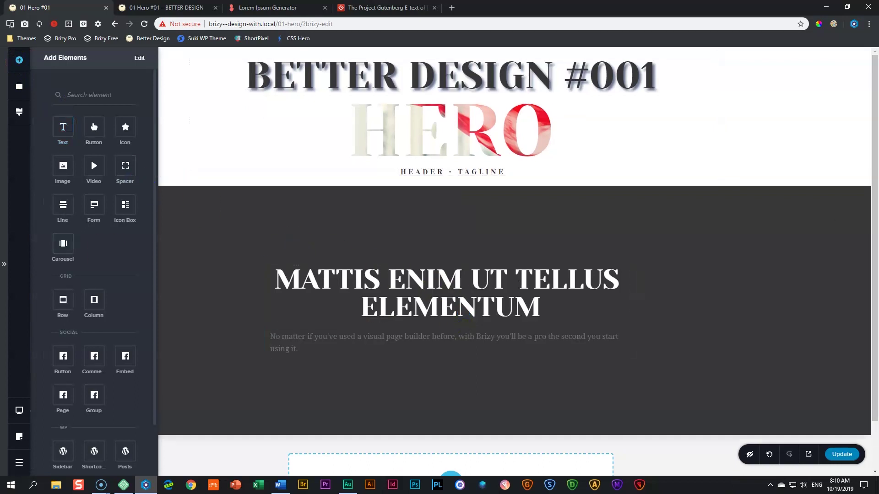
pyautogui.click(341, 346)
pyautogui.click(384, 315)
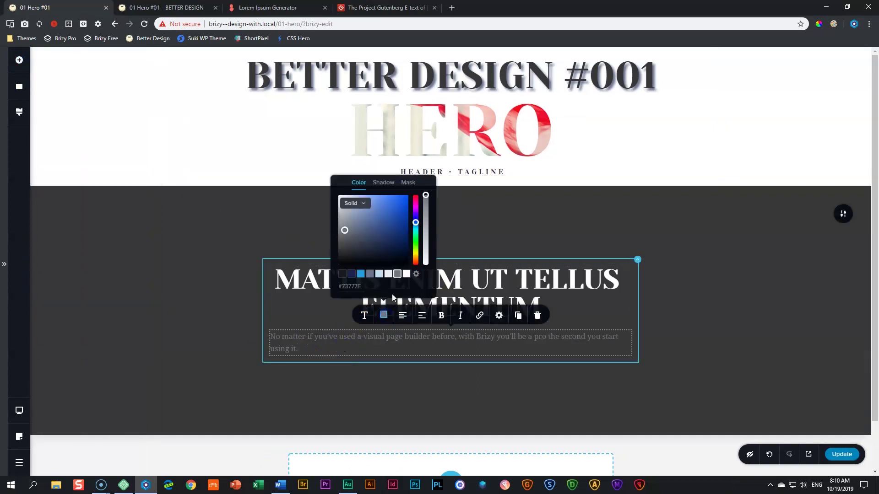
pyautogui.click(405, 275)
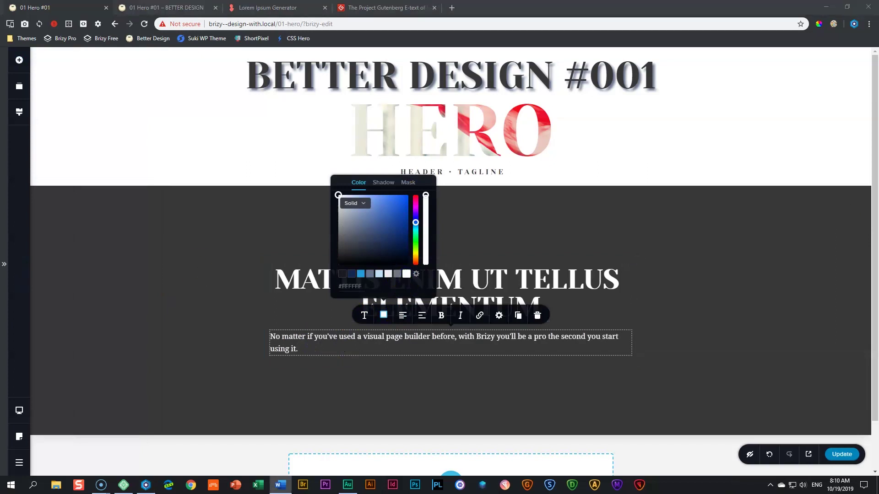
# Step: Replace the paragraph with 'Neque egestas congue quisque egestas diam in arcu cursus euismod.' on one line
pyautogui.doubleClick(334, 341)
pyautogui.tripleClick(334, 340)
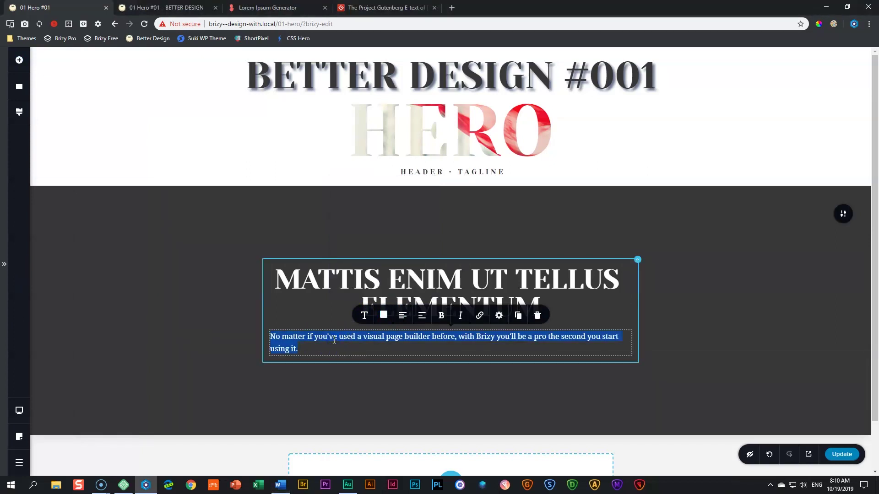
pyautogui.write('Neque egestas congue quisque egestas diam in arcu cursus euismod.')
pyautogui.click(348, 337)
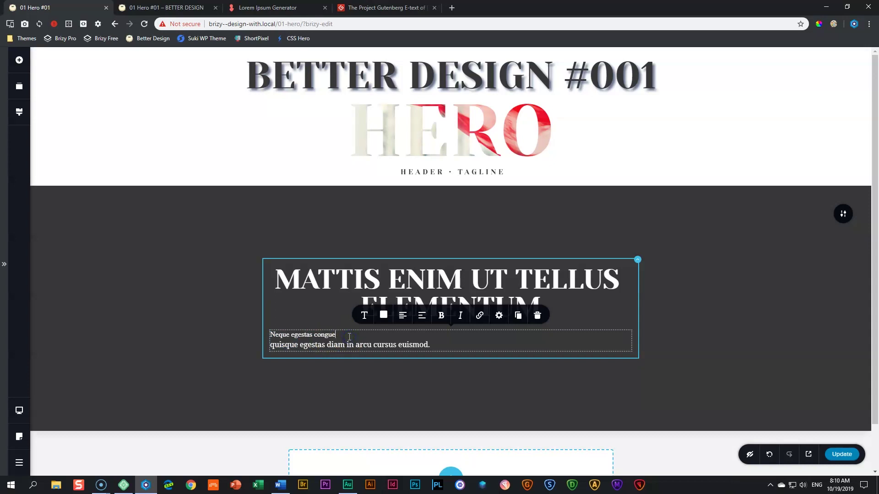
pyautogui.press('Delete')
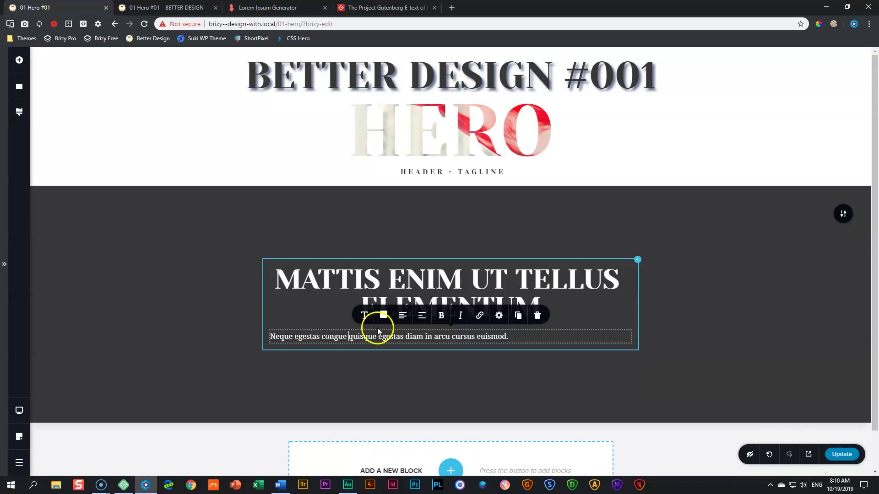
# Step: Set the paragraph font to Lato and centre-align it
pyautogui.click(369, 317)
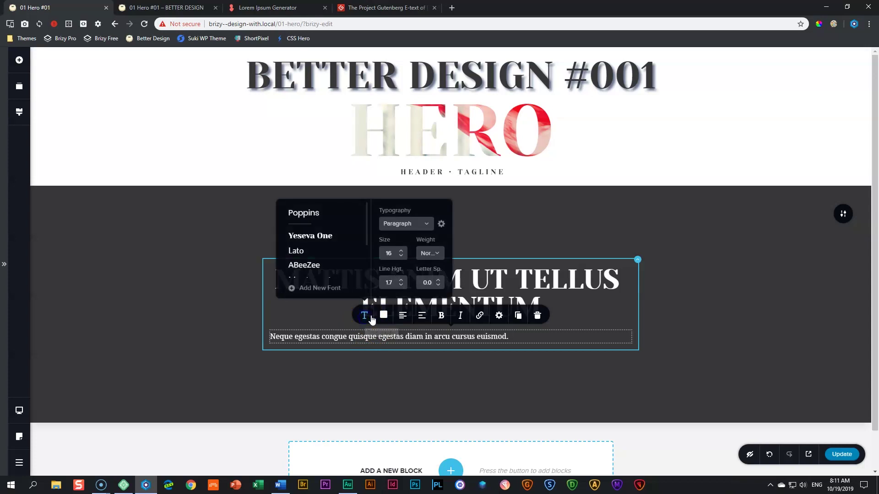
pyautogui.click(305, 252)
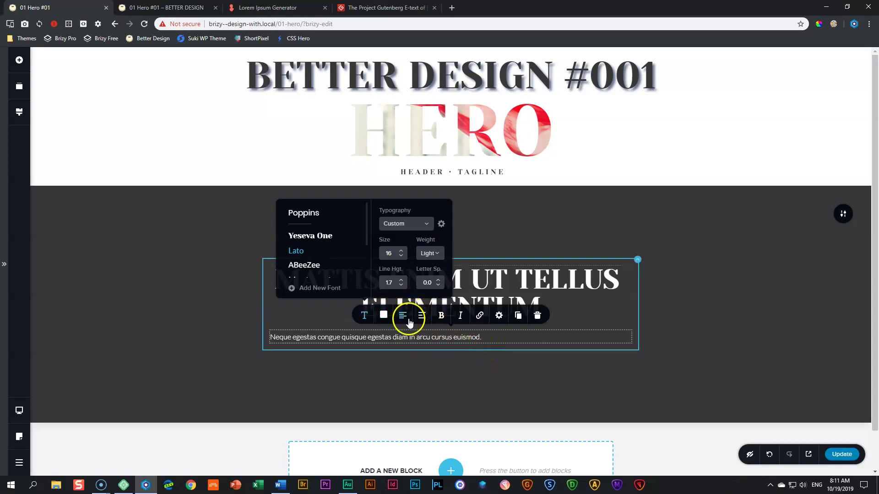
pyautogui.click(403, 316)
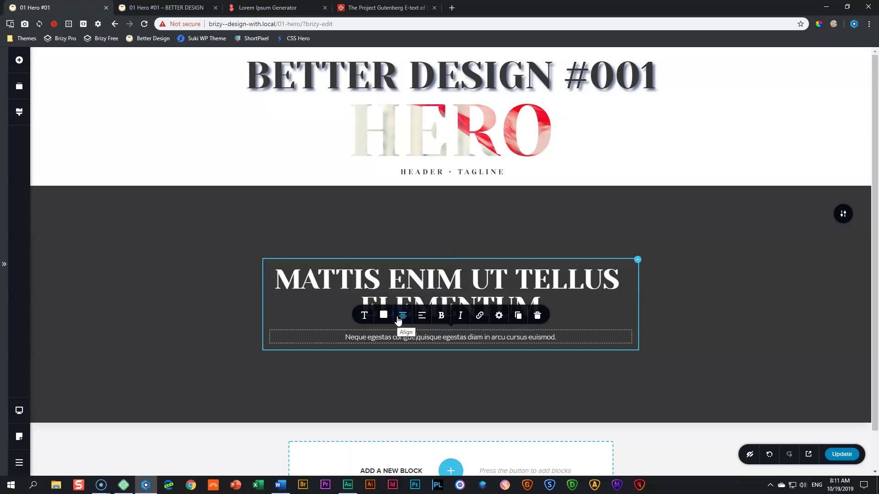
pyautogui.click(753, 304)
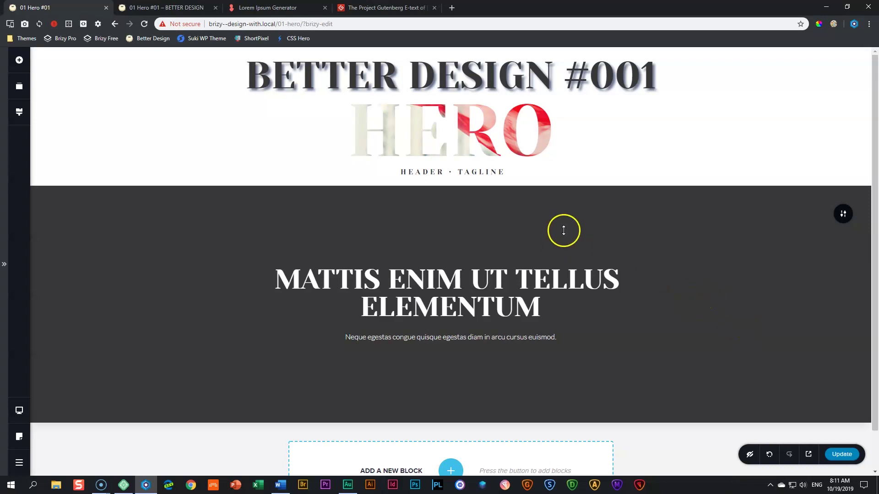
# Step: Enlarge the dark section's top padding to 160px, undoing the extra bottom padding drag
pyautogui.moveTo(565, 229)
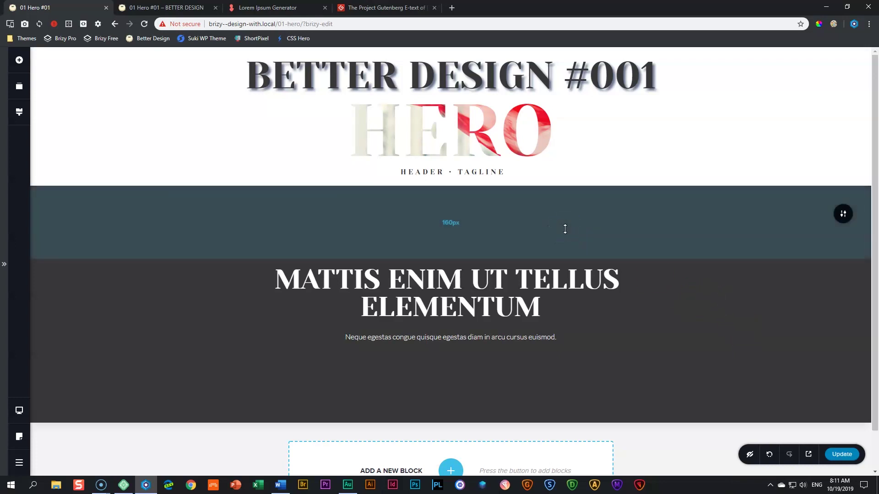
pyautogui.moveTo(561, 227); pyautogui.dragTo(559, 259)
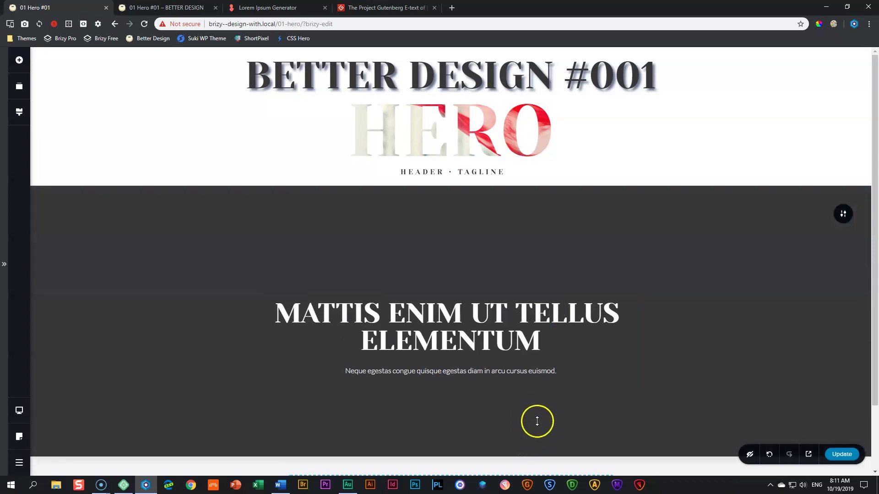
pyautogui.moveTo(536, 420); pyautogui.dragTo(534, 449)
pyautogui.scroll(-2, 681, 352)
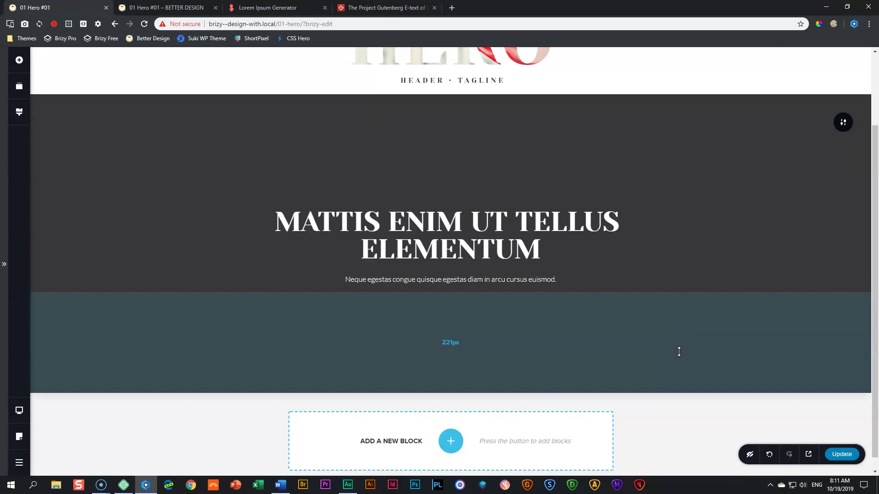
pyautogui.hotkey('ctrl', 'z')
pyautogui.hotkey('ctrl', 'z')
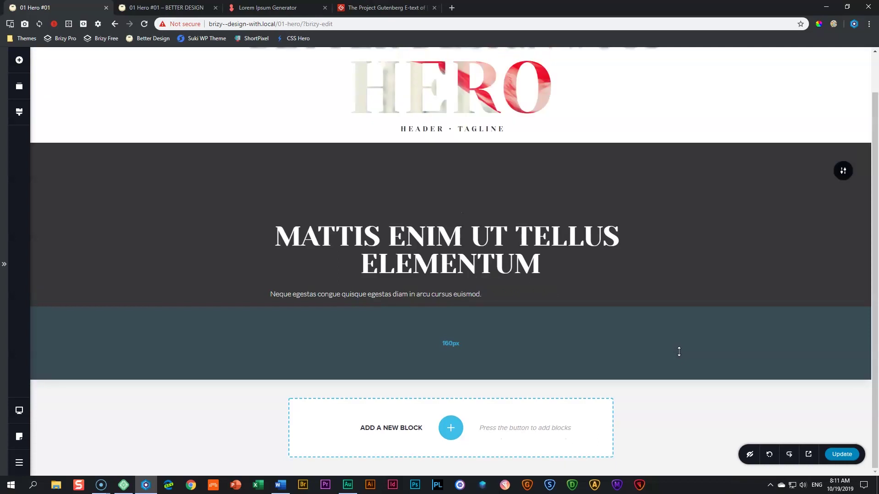
# Step: Set the 'Neque egestas…' paragraph back to centre alignment
pyautogui.click(436, 294)
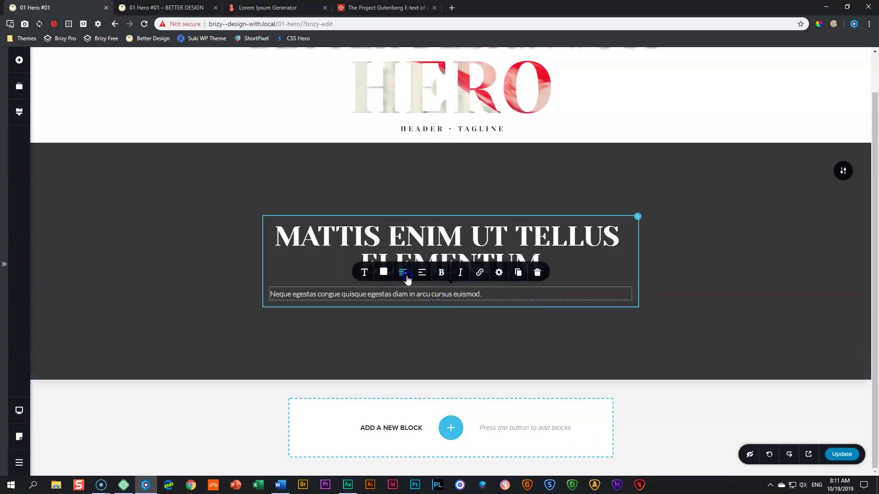
pyautogui.click(404, 274)
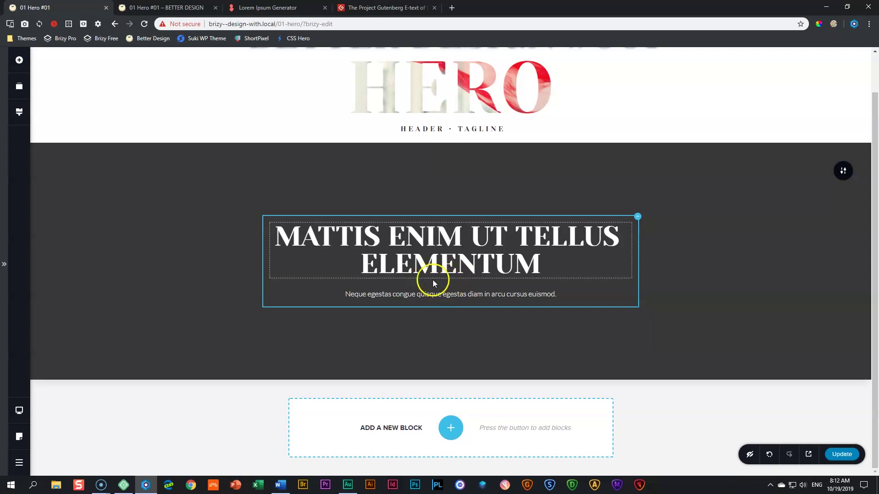
# Step: Insert a Spacer between heading and paragraph and change its height from 50 to 20 px
pyautogui.click(19, 60)
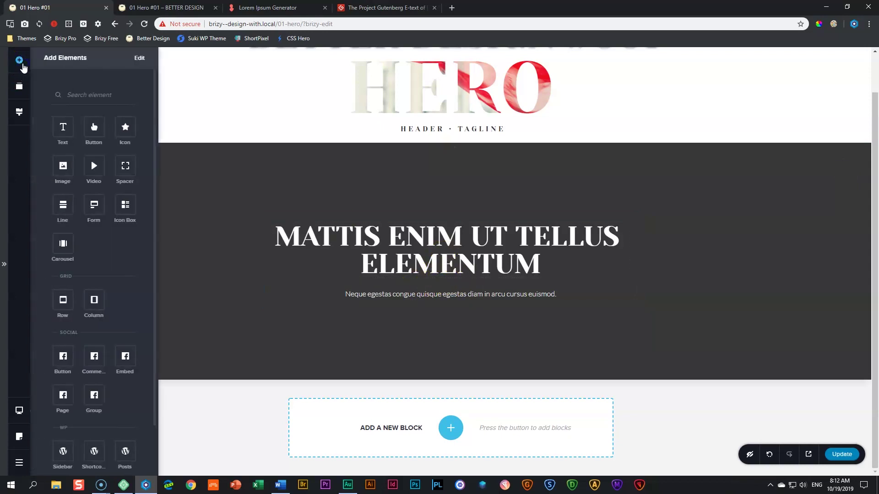
pyautogui.moveTo(125, 165); pyautogui.dragTo(432, 288)
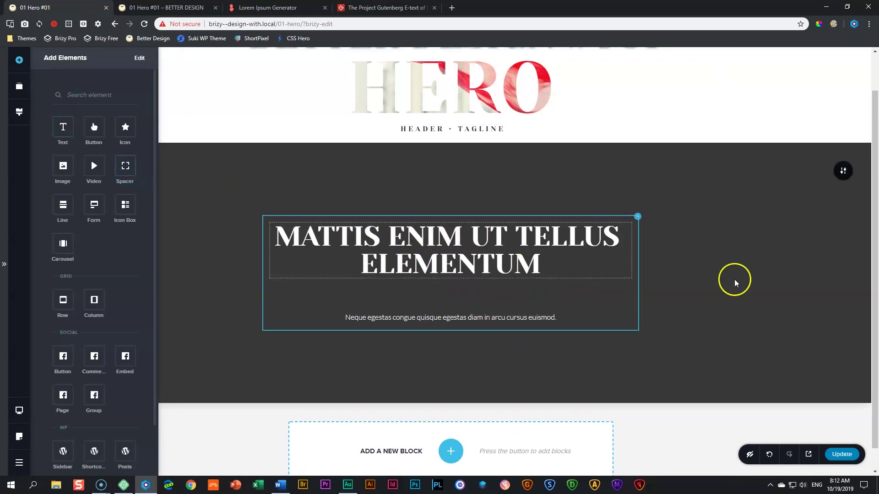
pyautogui.click(746, 283)
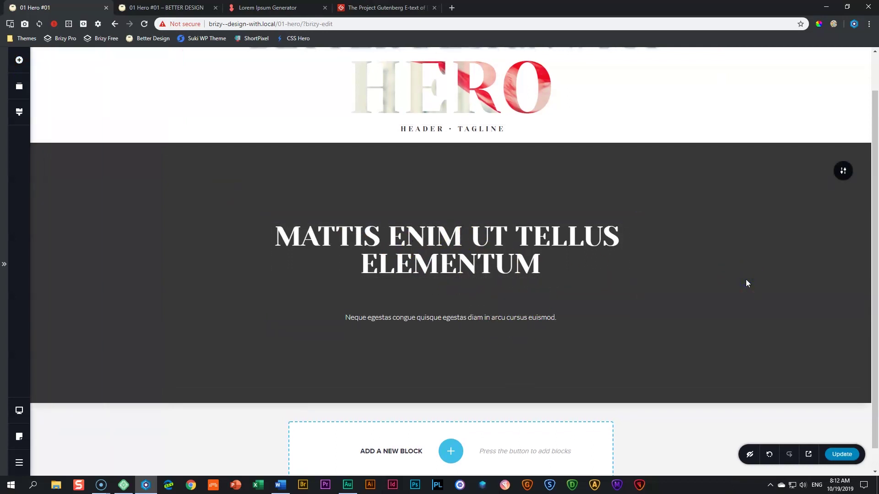
pyautogui.click(449, 298)
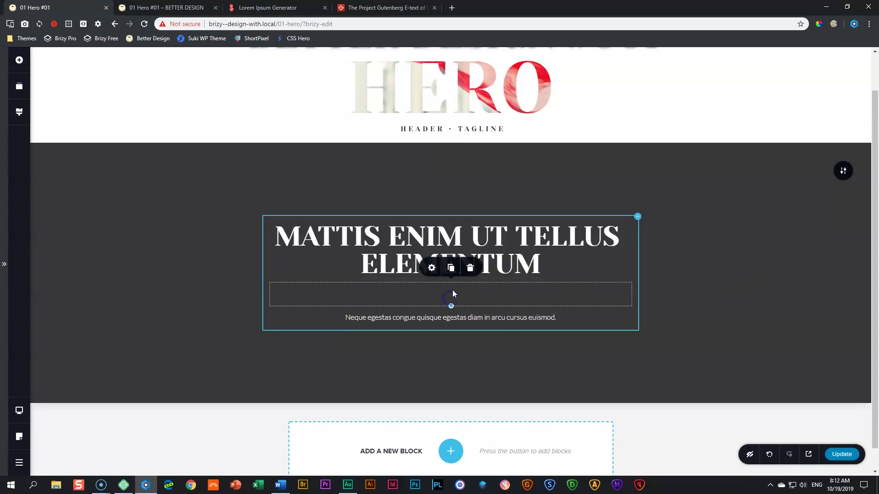
pyautogui.click(432, 267)
pyautogui.doubleClick(464, 238)
pyautogui.write('20')
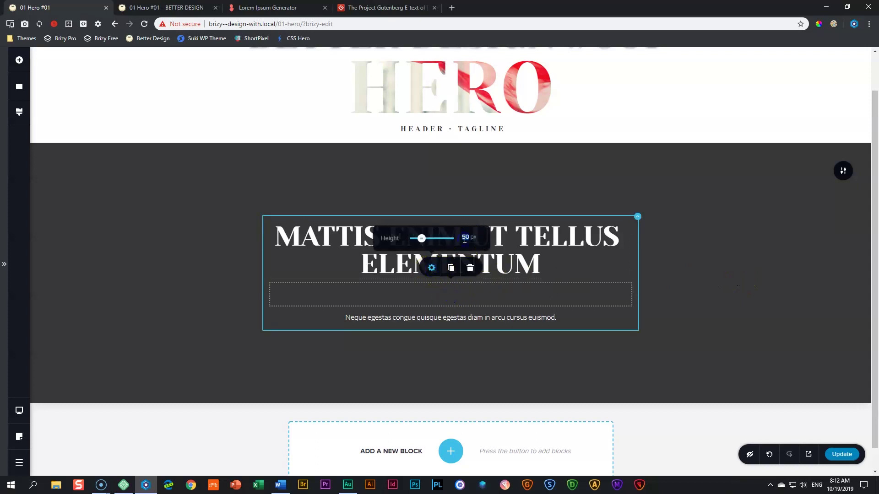
pyautogui.click(747, 251)
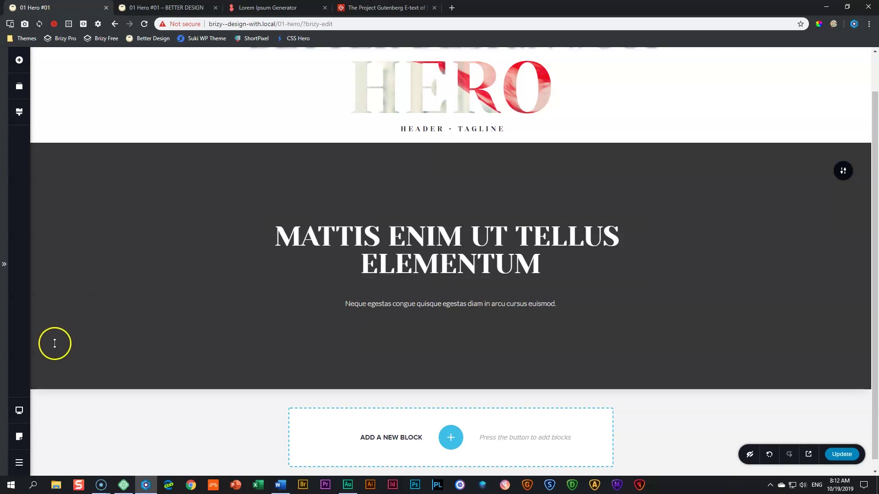
# Step: In Tablet preview, set the dark section's padding to 65px top and 93px bottom
pyautogui.click(19, 411)
pyautogui.click(65, 401)
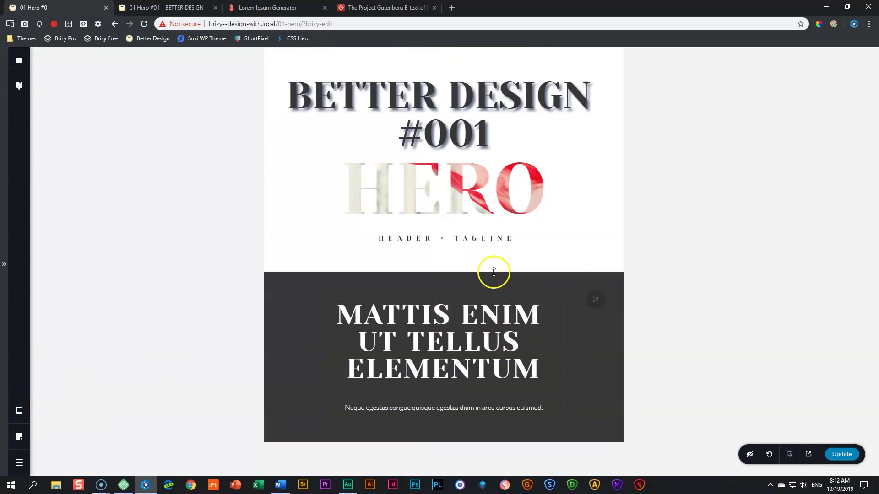
pyautogui.moveTo(489, 279); pyautogui.dragTo(490, 310)
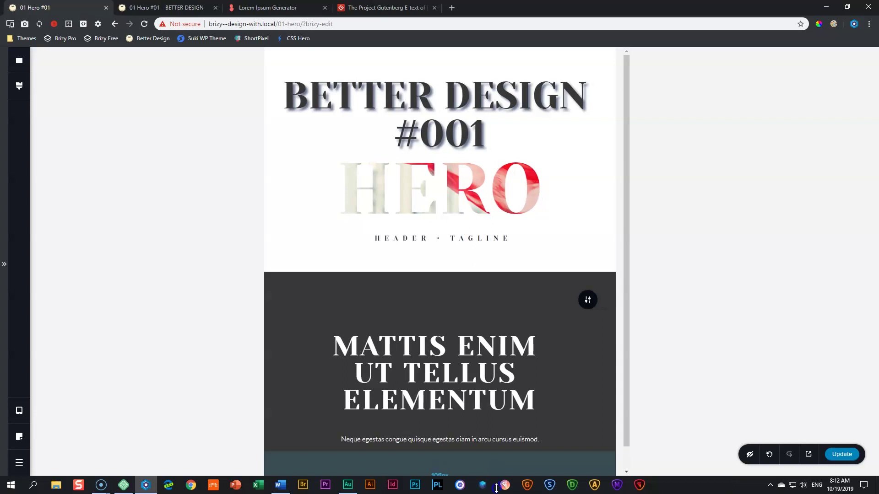
pyautogui.scroll(-1, 498, 441)
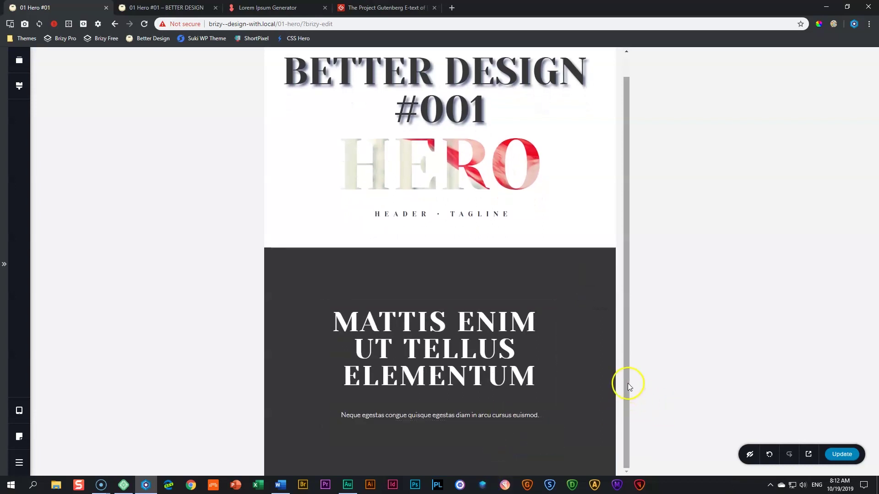
pyautogui.moveTo(507, 460); pyautogui.dragTo(506, 455)
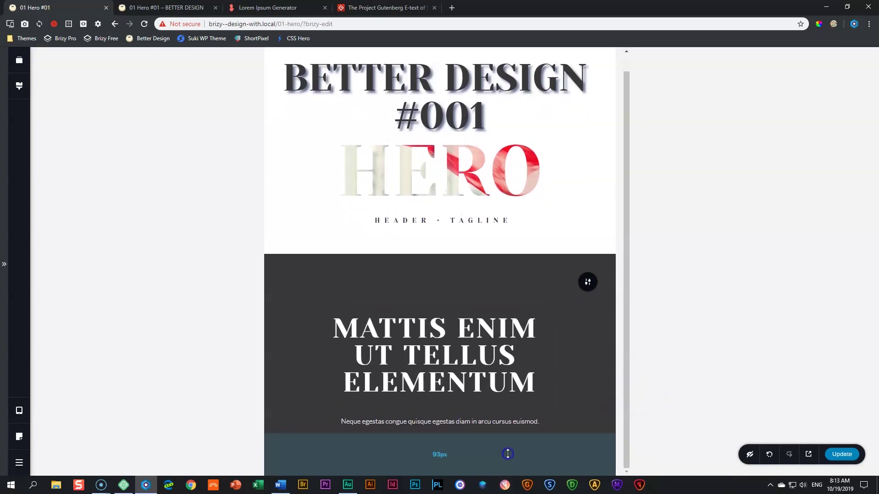
# Step: Reduce the heading's font size from 60 to 36
pyautogui.click(478, 362)
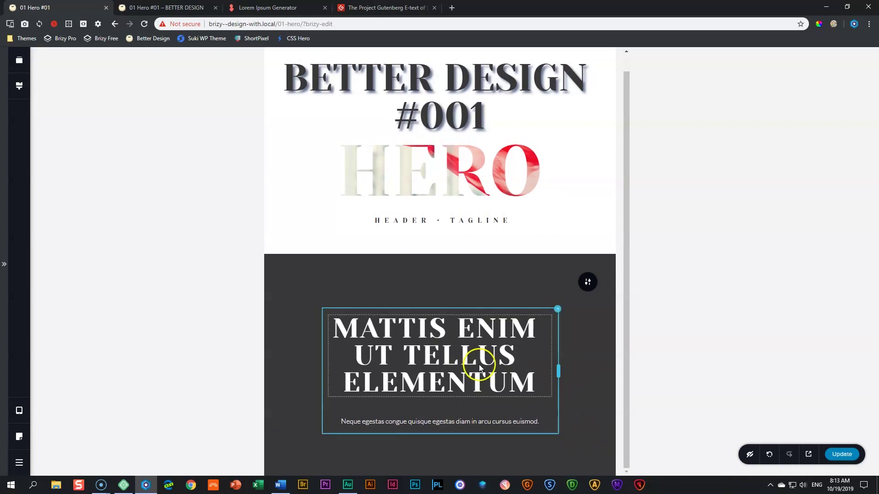
pyautogui.click(411, 300)
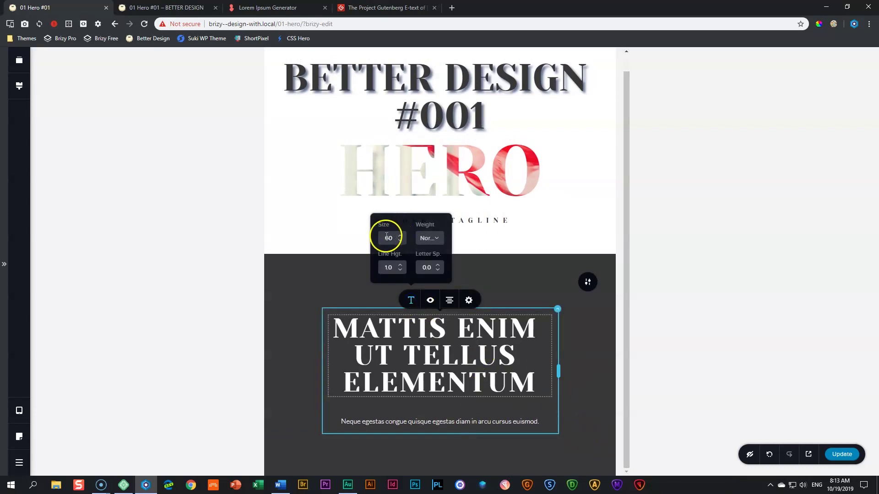
pyautogui.click(386, 238)
pyautogui.doubleClick(385, 238)
pyautogui.write('36')
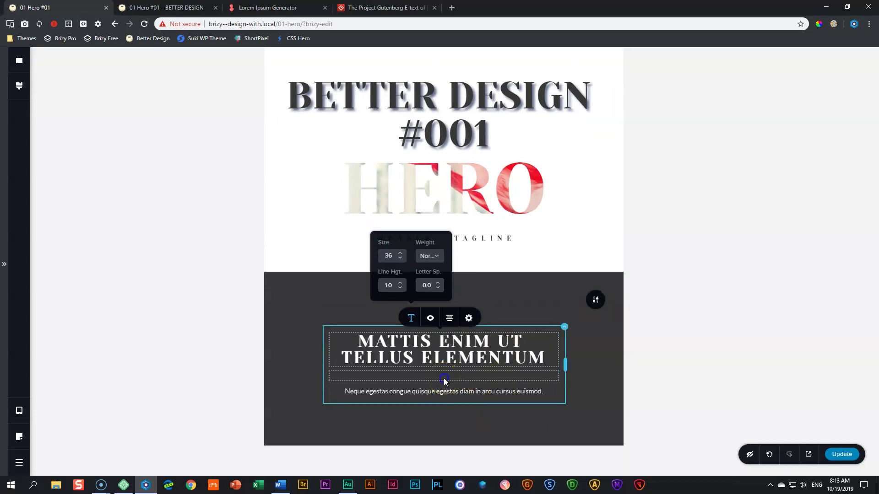
pyautogui.click(597, 383)
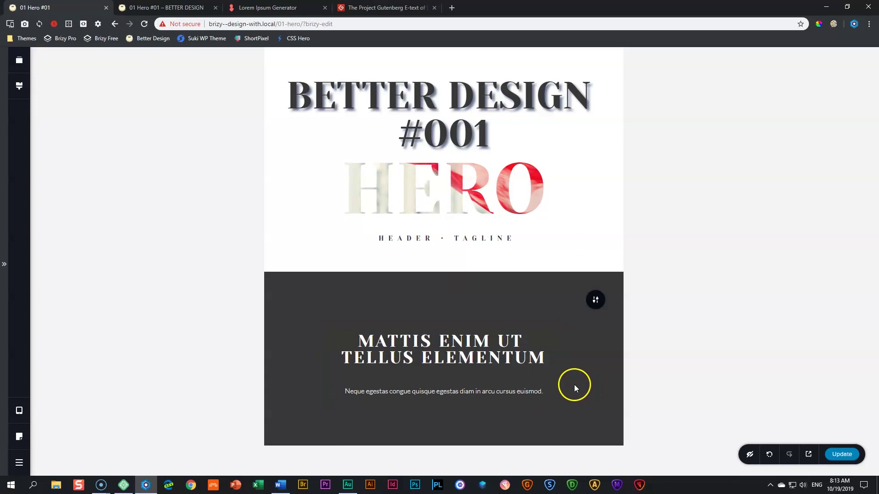
# Step: Adjust the MATTIS ENIM heading's letter spacing from -0.5 up to about 0.5
pyautogui.click(485, 355)
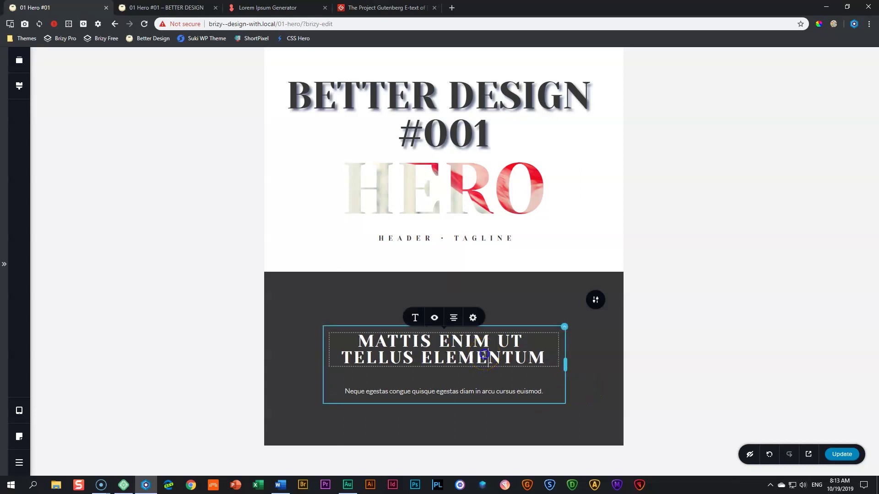
pyautogui.click(414, 318)
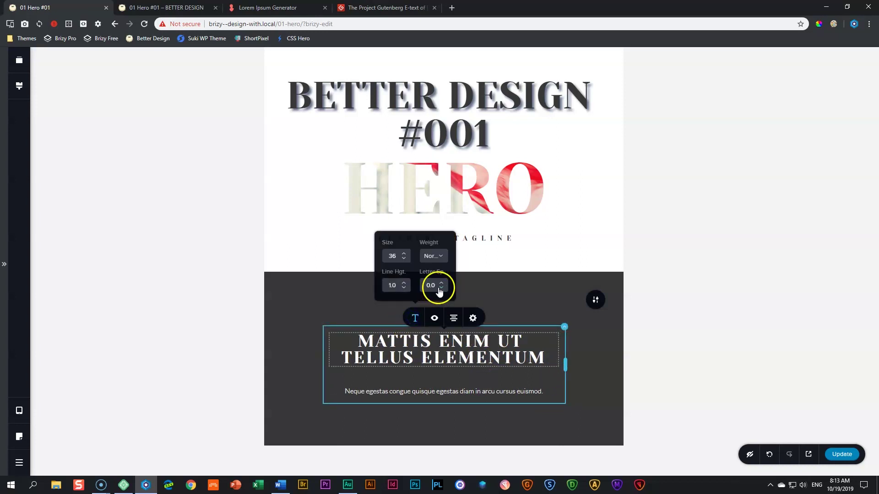
pyautogui.click(439, 289)
pyautogui.click(442, 284)
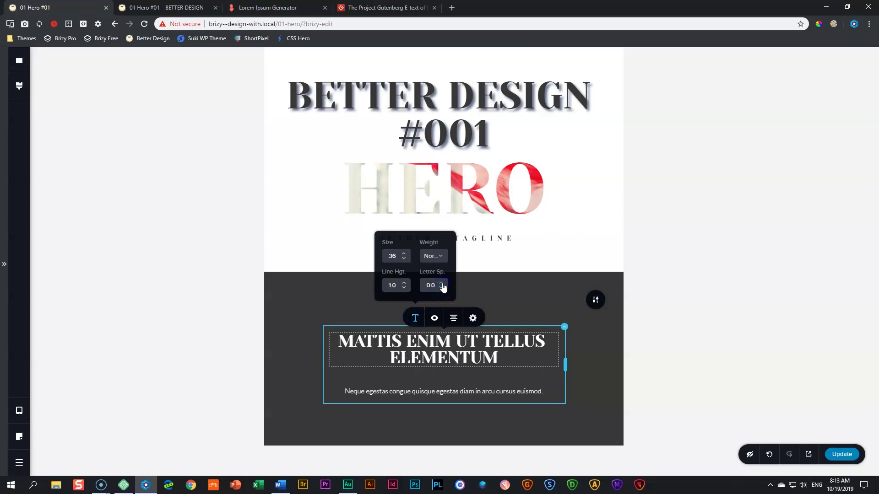
pyautogui.click(442, 283)
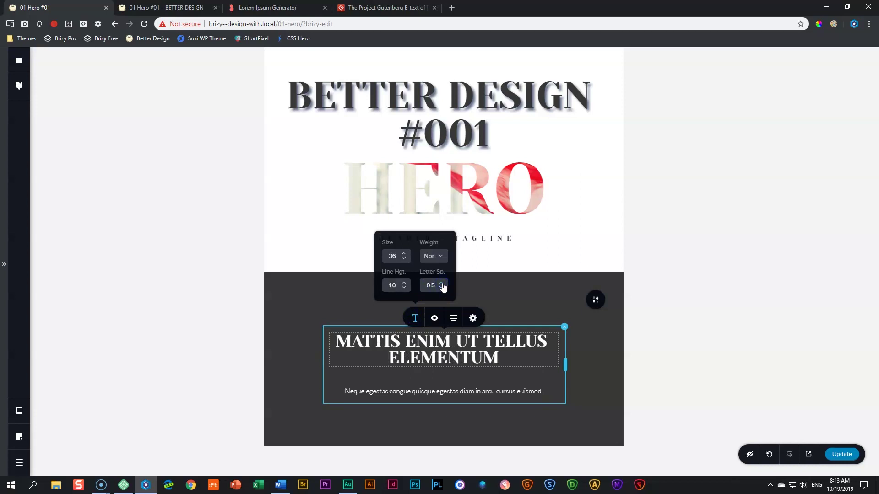
pyautogui.click(442, 284)
pyautogui.click(596, 353)
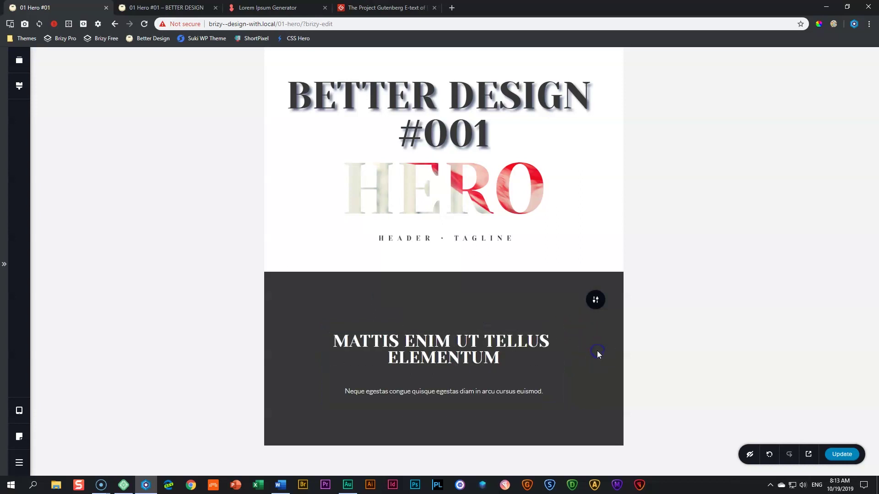
# Step: Switch to the Mobile layout and keep the heading's letter spacing at 0.0
pyautogui.moveTo(19, 410)
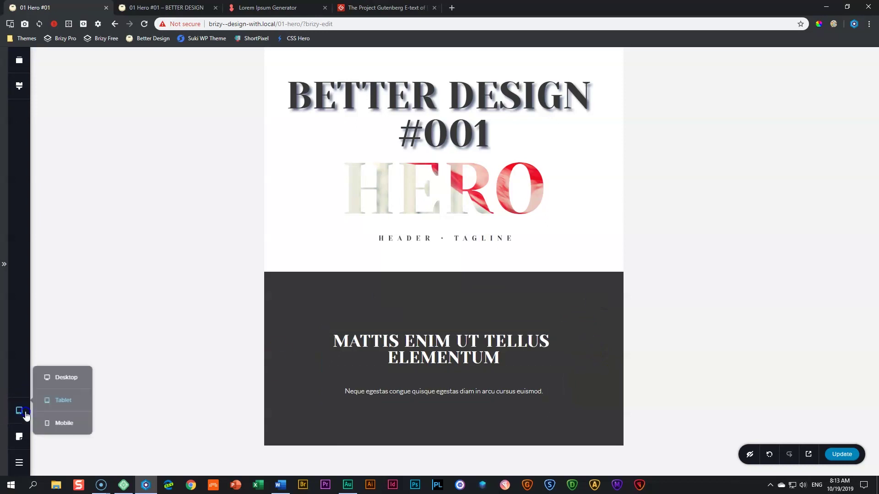
pyautogui.click(67, 422)
pyautogui.click(400, 337)
pyautogui.scroll(-1, 418, 341)
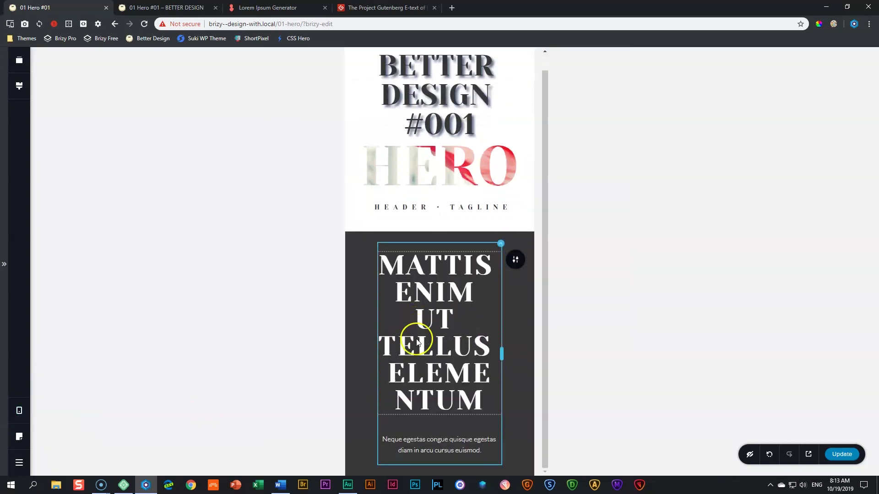
pyautogui.click(439, 291)
pyautogui.click(411, 237)
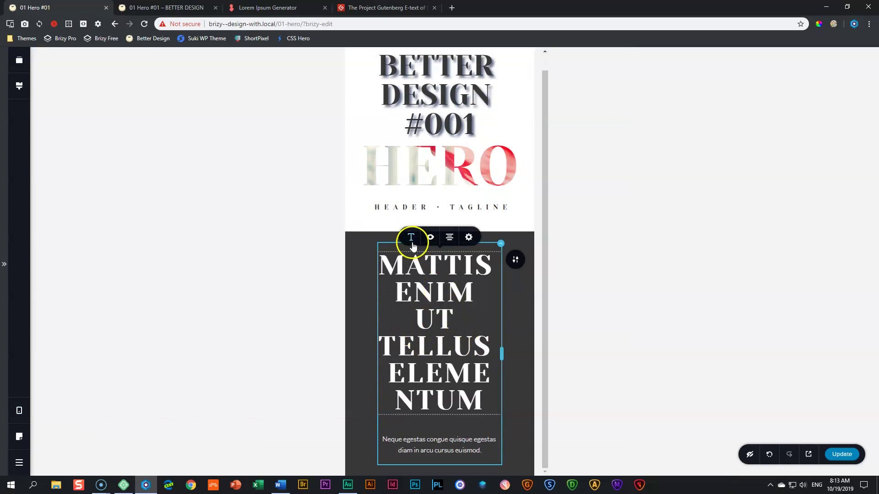
pyautogui.click(440, 204)
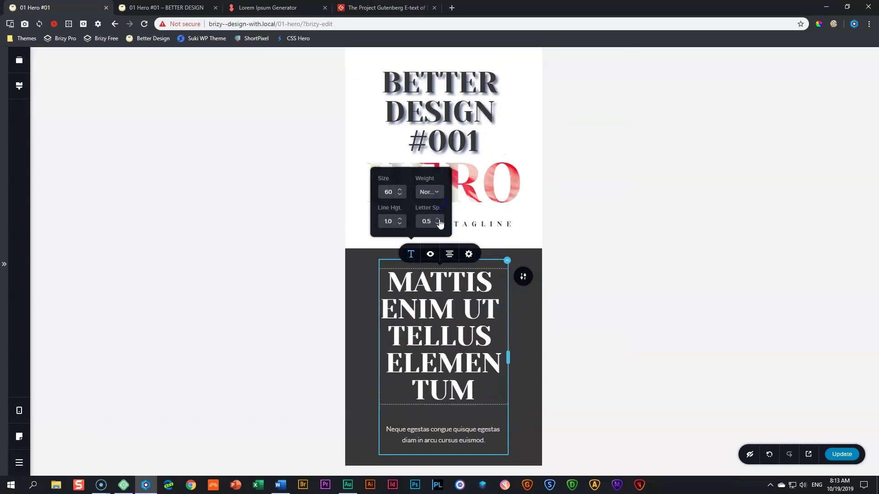
pyautogui.click(438, 223)
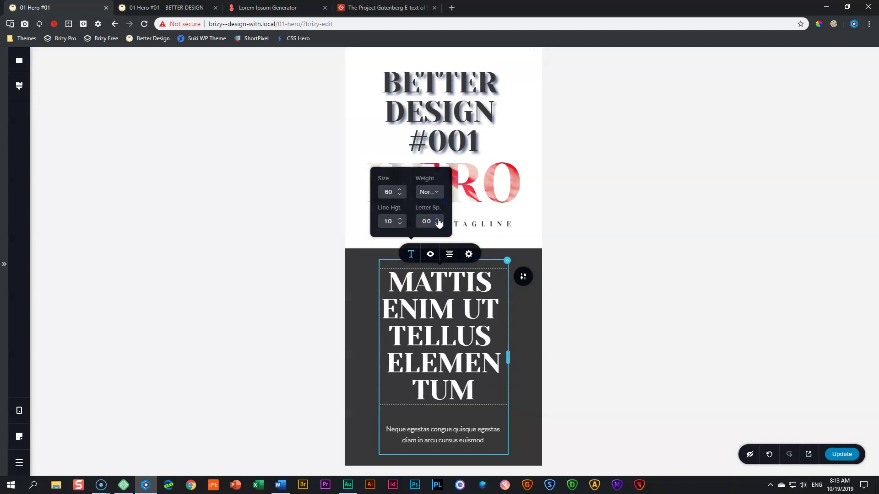
# Step: Change the mobile heading's font size from 60 to 24
pyautogui.click(384, 194)
pyautogui.click(439, 177)
pyautogui.click(463, 314)
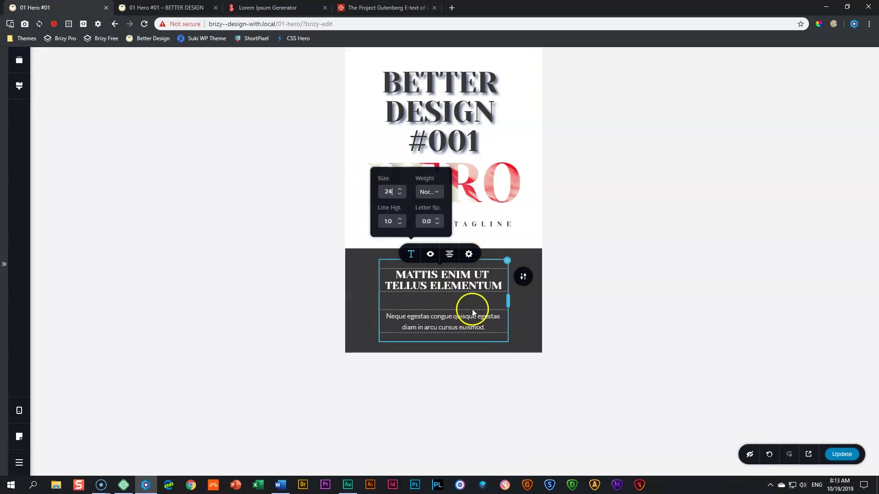
pyautogui.click(474, 314)
# Step: Enlarge the dark section's mobile top and bottom padding, bottom to about 142px
pyautogui.moveTo(496, 255); pyautogui.dragTo(496, 315)
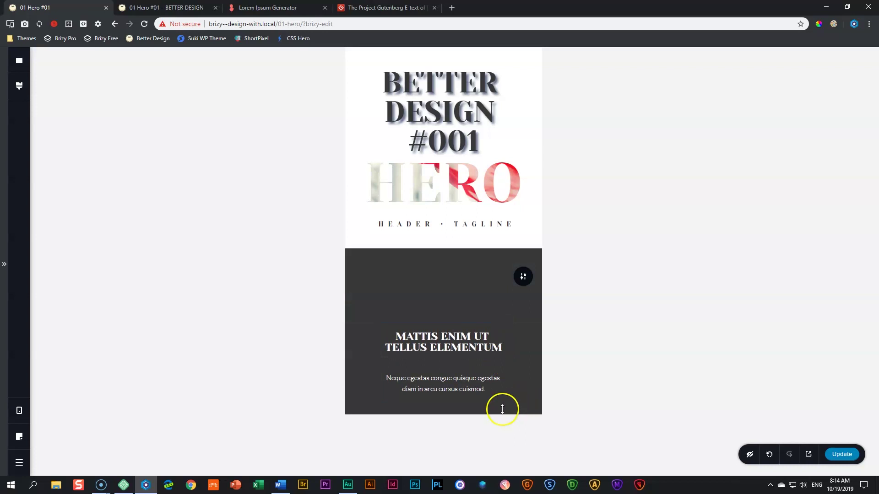
pyautogui.moveTo(502, 412); pyautogui.dragTo(504, 472)
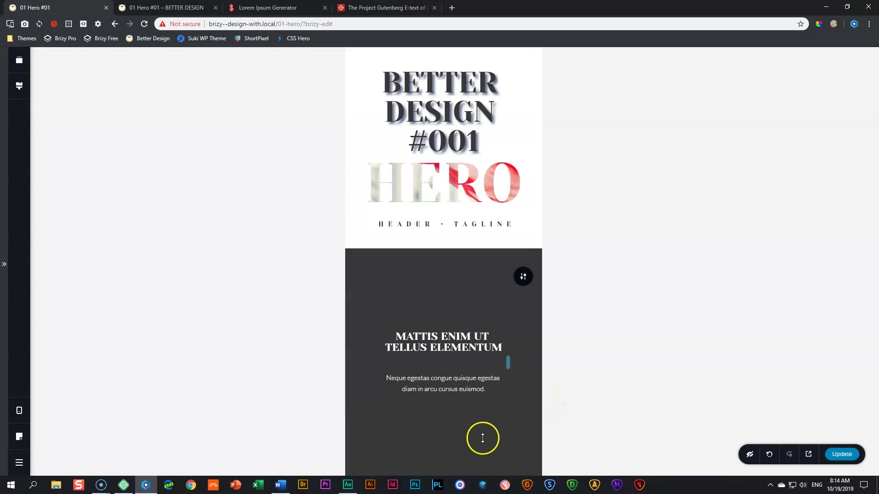
pyautogui.moveTo(478, 451); pyautogui.dragTo(481, 450)
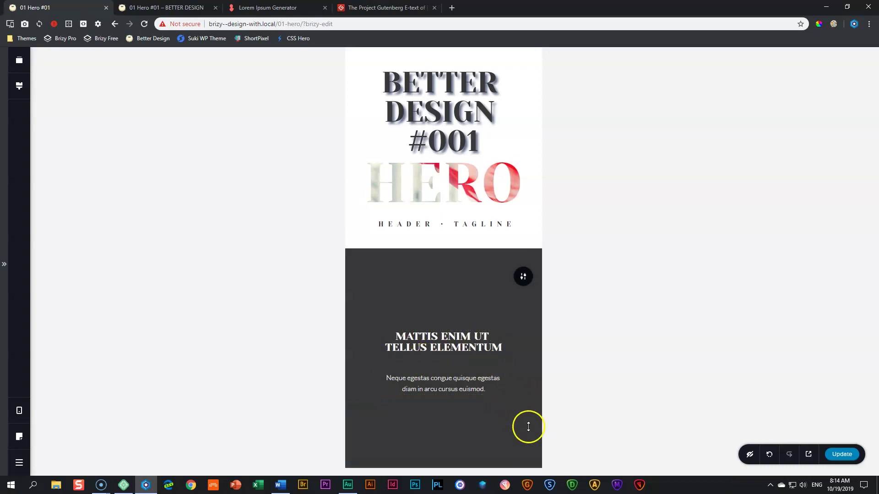
# Step: Step the mobile heading's font size up to 30
pyautogui.click(428, 337)
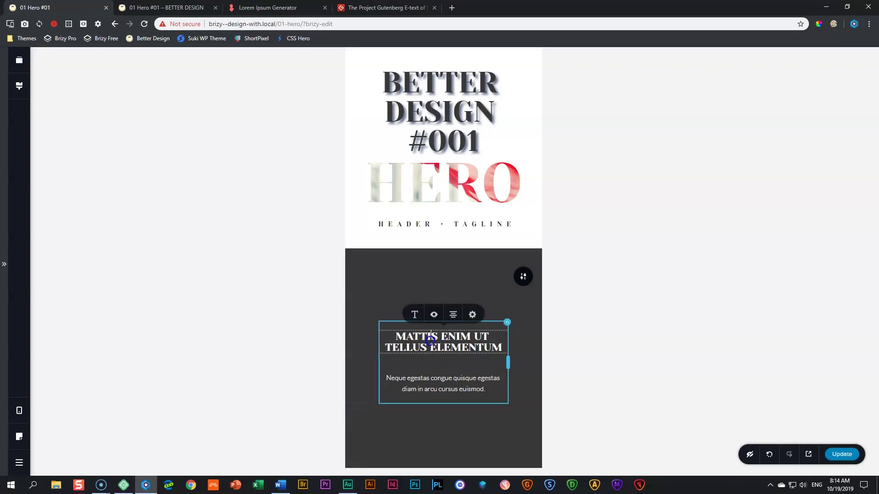
pyautogui.click(414, 316)
pyautogui.click(403, 252)
pyautogui.click(404, 251)
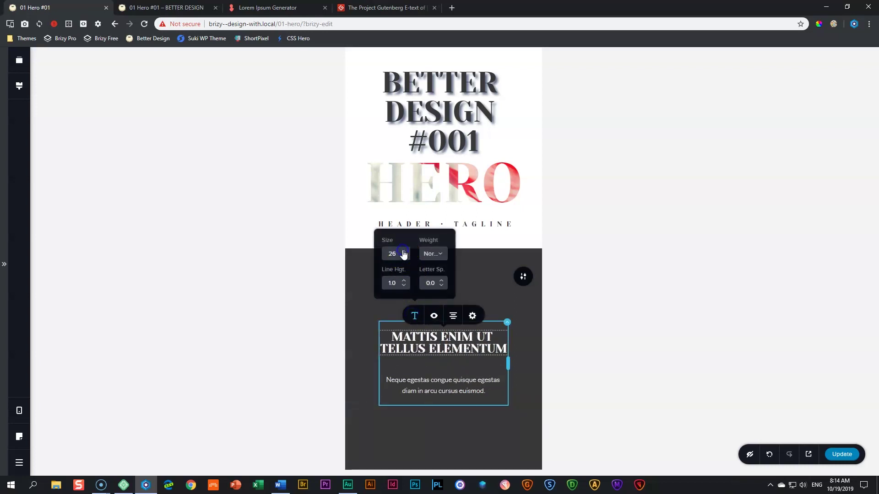
pyautogui.click(403, 251)
pyautogui.click(404, 251)
pyautogui.click(403, 252)
pyautogui.click(403, 251)
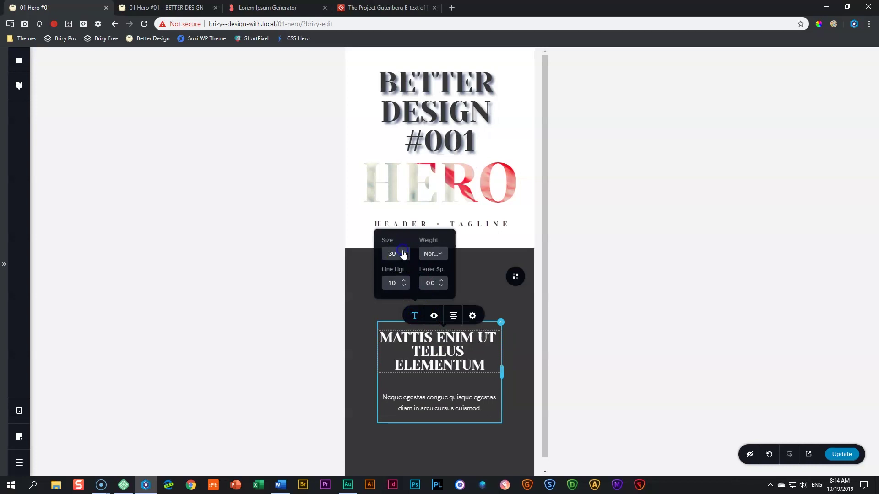
pyautogui.click(514, 336)
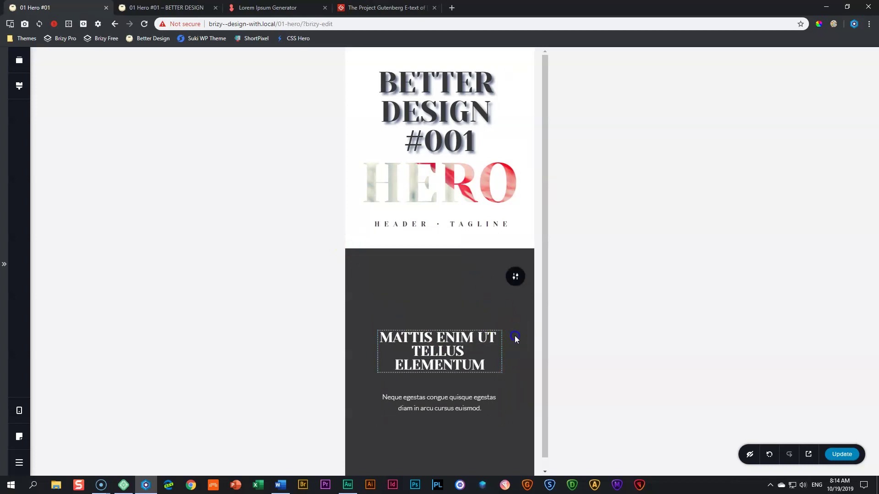
pyautogui.moveTo(544, 325); pyautogui.dragTo(540, 305)
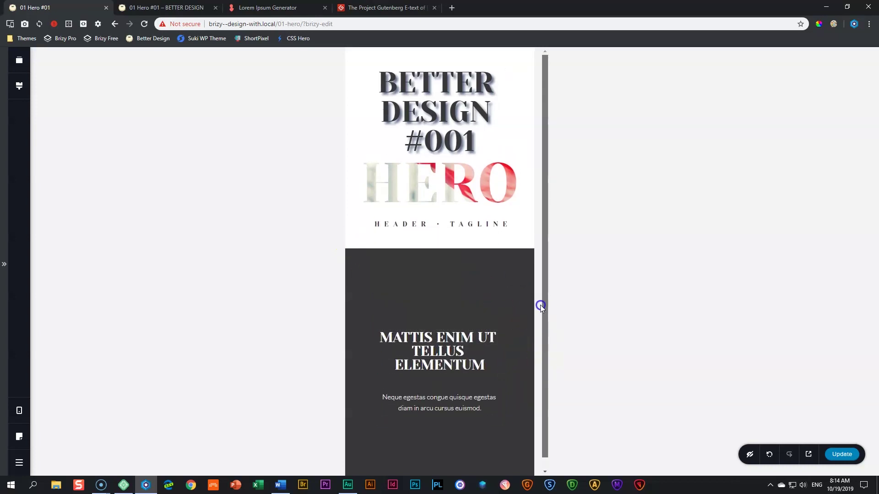
# Step: Switch from Tablet back to the Desktop layout
pyautogui.click(19, 415)
pyautogui.click(60, 398)
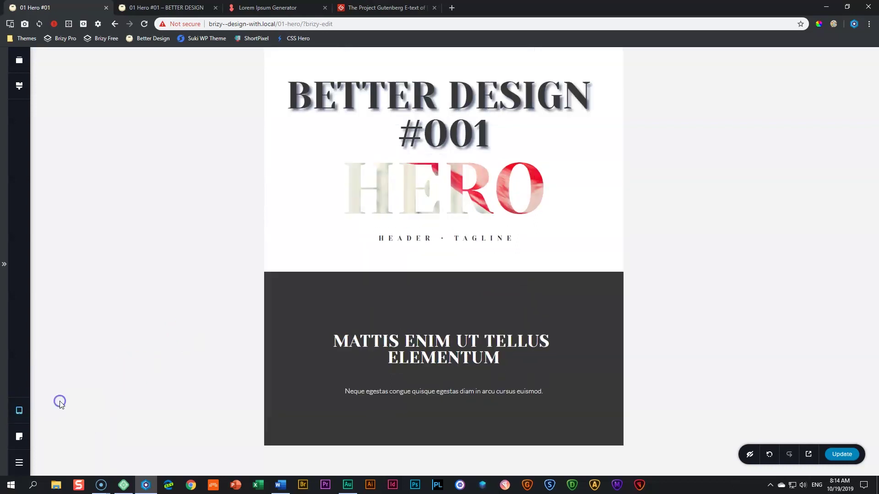
pyautogui.click(19, 411)
pyautogui.click(54, 383)
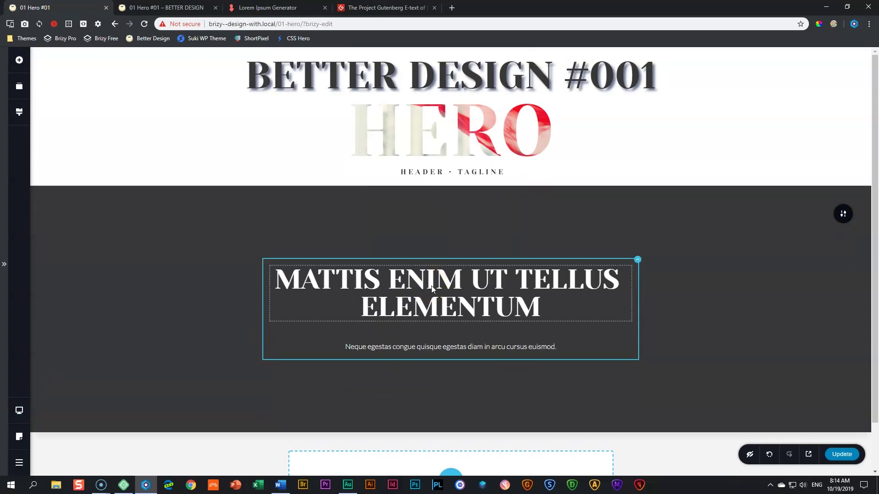
# Step: Set the red-dress dancer photo from the Media Library as the section's background image
pyautogui.click(843, 214)
pyautogui.click(746, 215)
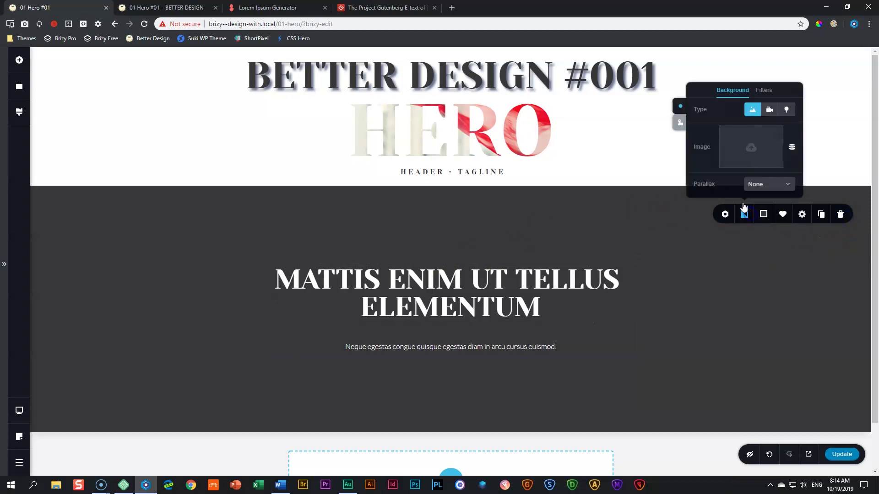
pyautogui.click(741, 142)
pyautogui.click(383, 177)
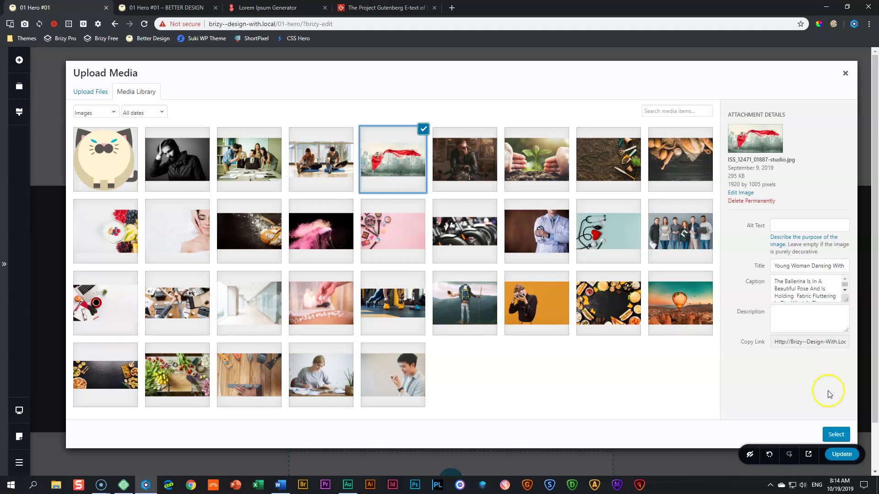
pyautogui.click(835, 434)
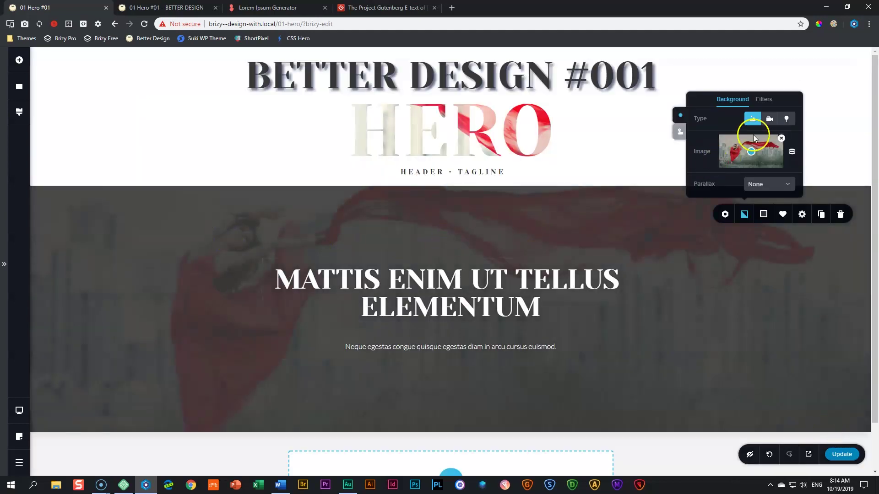
# Step: Set the background overlay opacity to 0 and shift the photo's focal point left
pyautogui.click(763, 215)
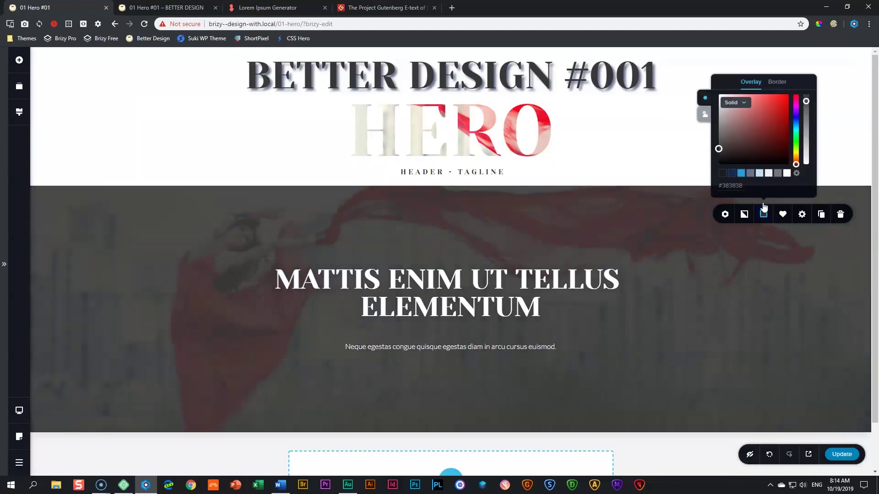
pyautogui.moveTo(804, 102); pyautogui.dragTo(810, 192)
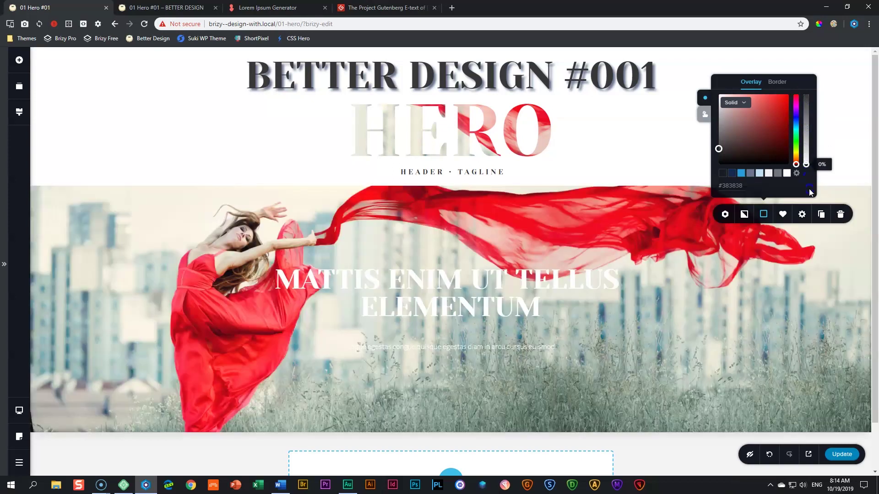
pyautogui.click(743, 215)
pyautogui.moveTo(747, 148); pyautogui.dragTo(743, 152)
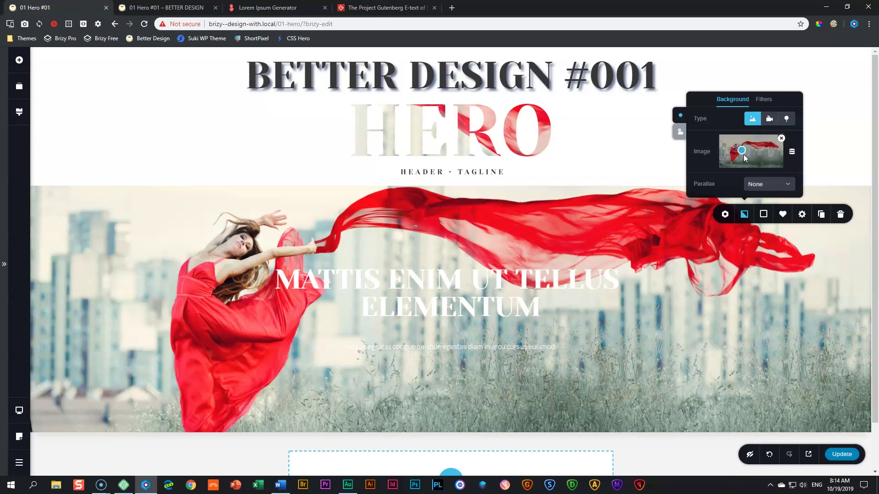
pyautogui.click(742, 283)
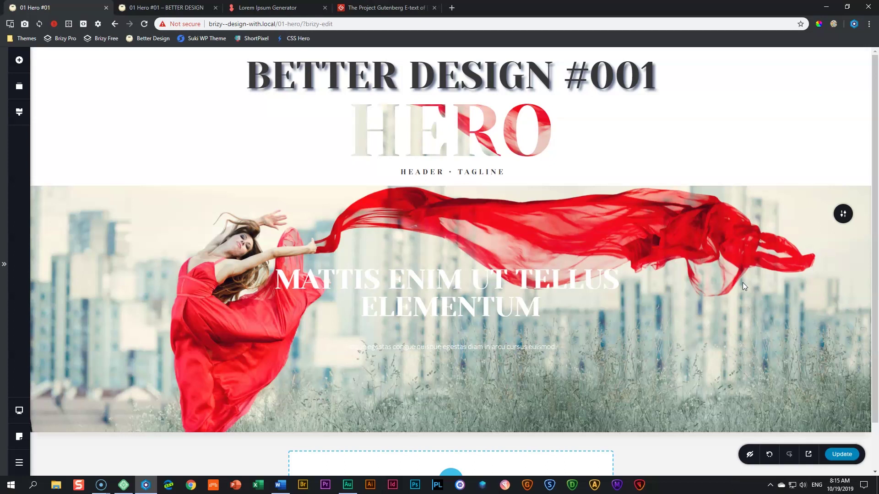
# Step: Make the hero heading and the paragraph beneath it black (#000000)
pyautogui.click(475, 285)
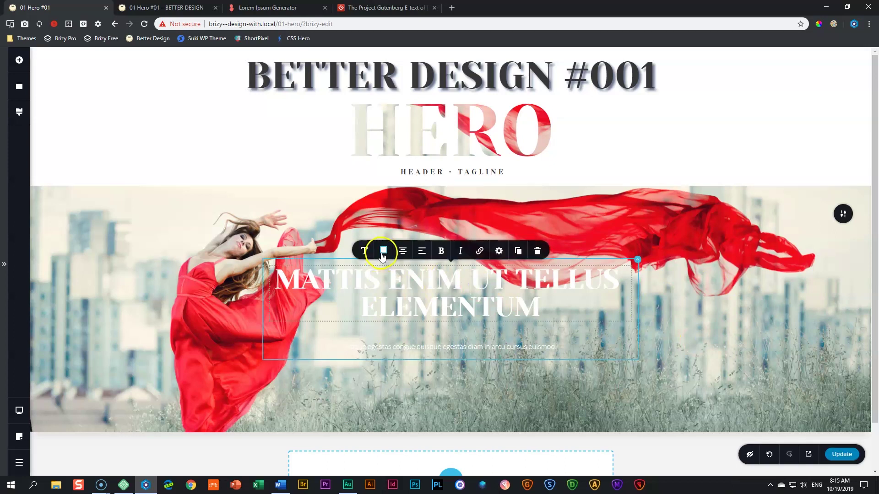
pyautogui.click(383, 256)
pyautogui.click(342, 209)
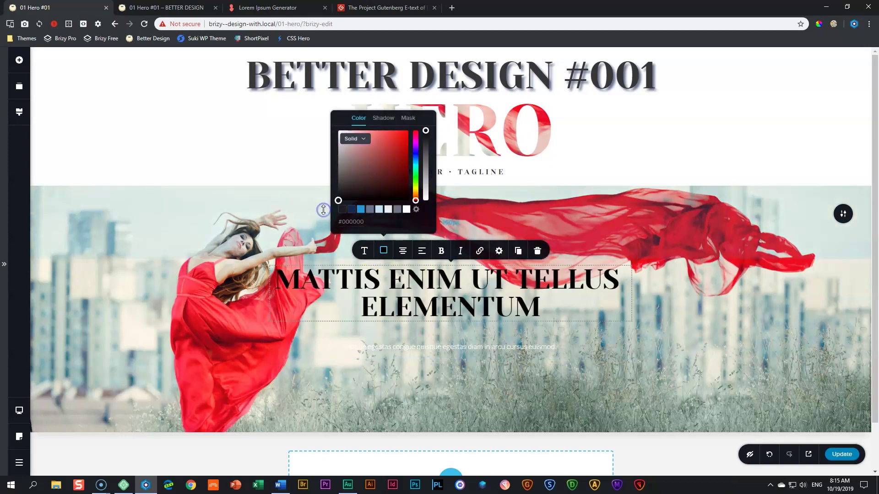
pyautogui.click(441, 348)
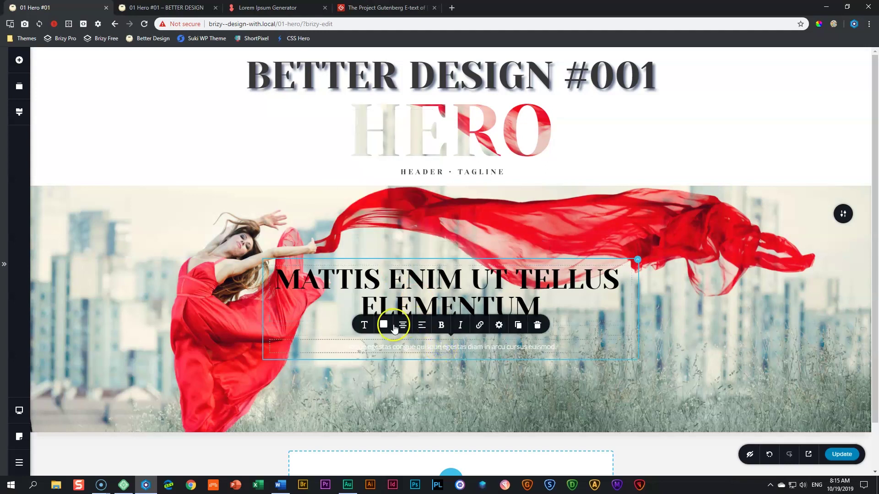
pyautogui.click(391, 325)
pyautogui.moveTo(359, 254); pyautogui.dragTo(330, 286)
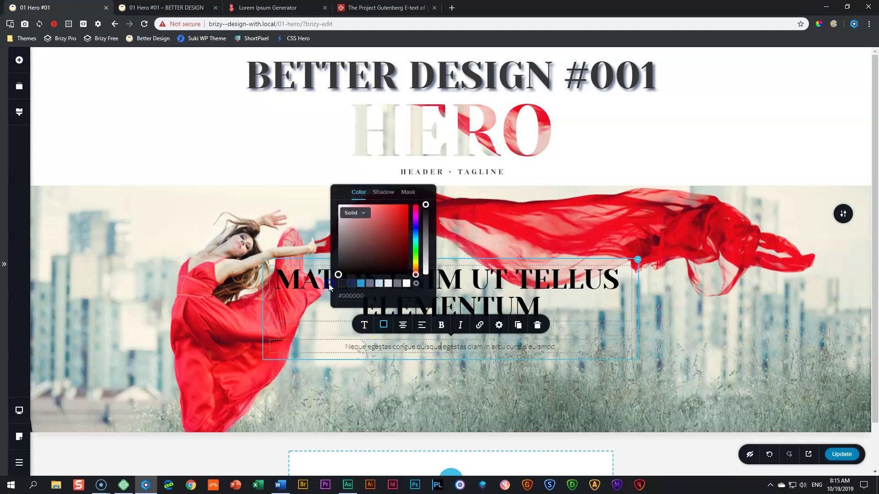
pyautogui.click(573, 336)
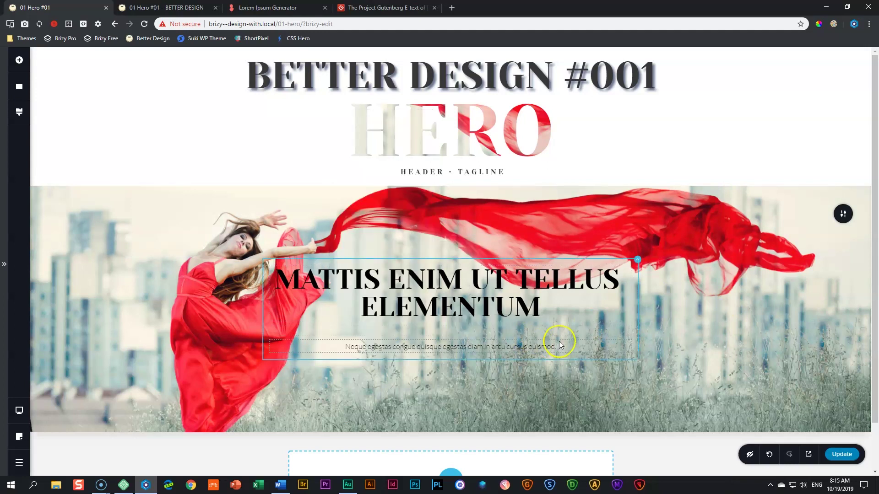
# Step: Set the paragraph's typography weight to Bold
pyautogui.click(536, 351)
pyautogui.click(364, 325)
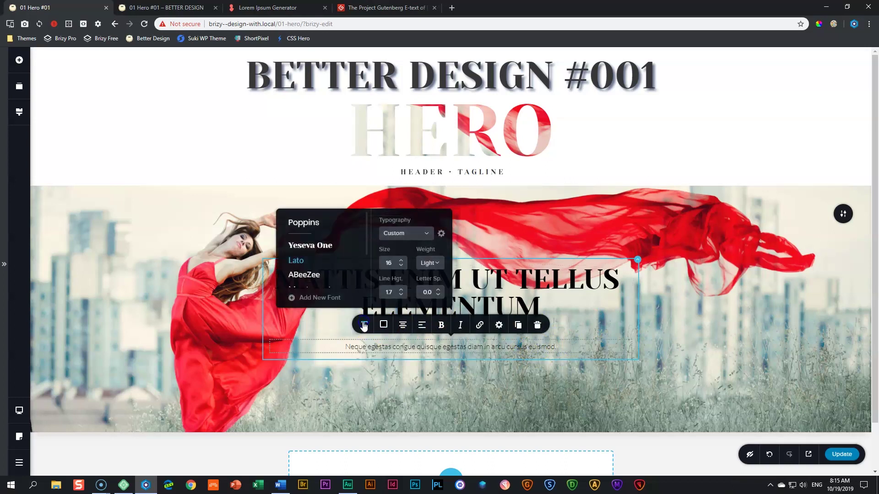
pyautogui.click(418, 253)
pyautogui.click(435, 264)
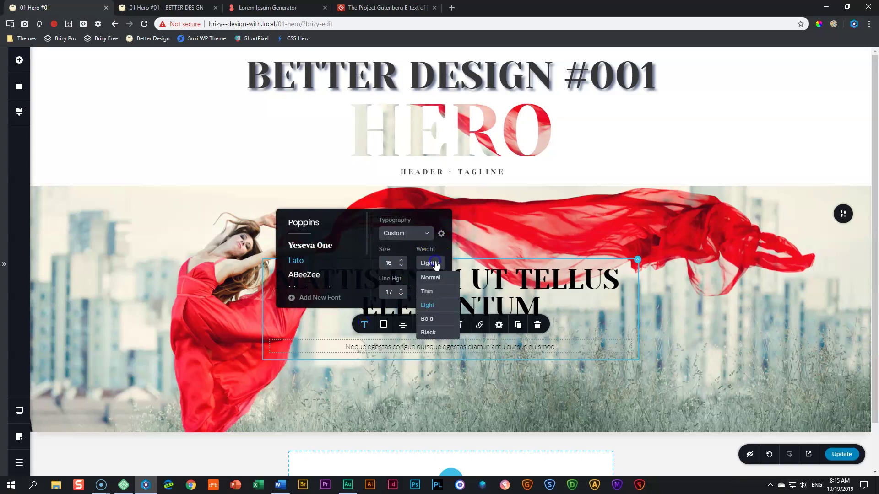
pyautogui.click(427, 318)
pyautogui.click(684, 330)
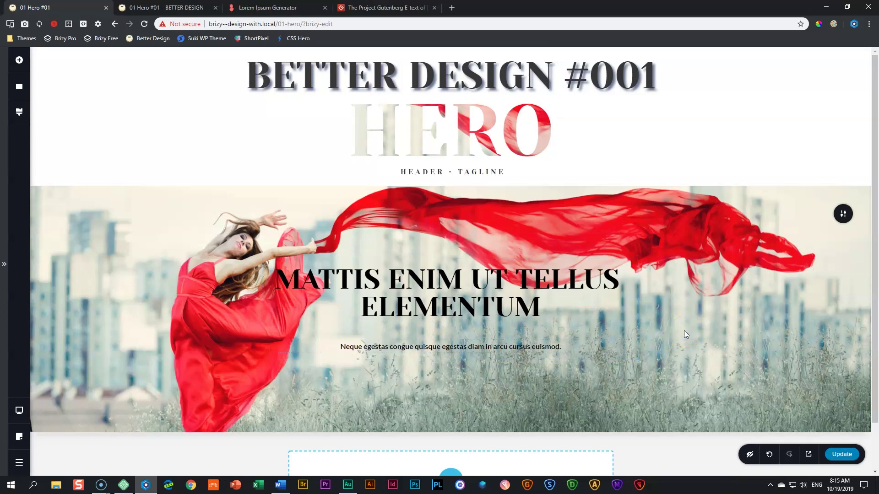
pyautogui.click(19, 410)
pyautogui.click(68, 403)
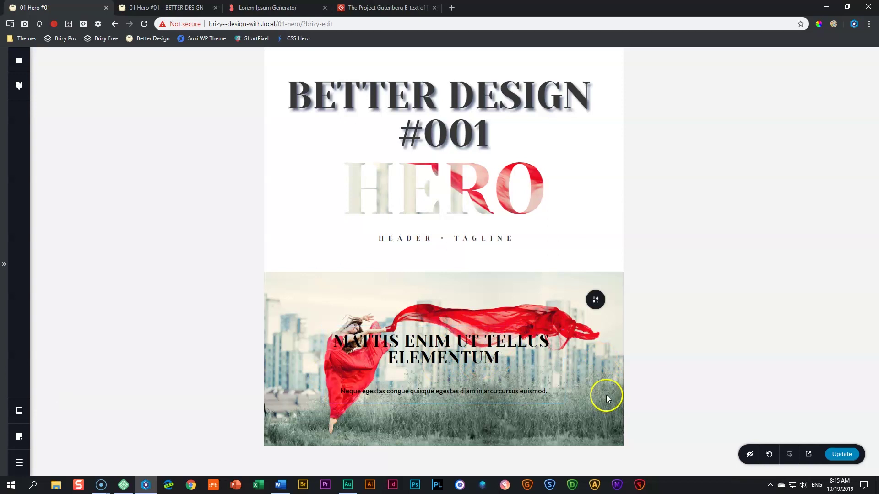
pyautogui.click(24, 414)
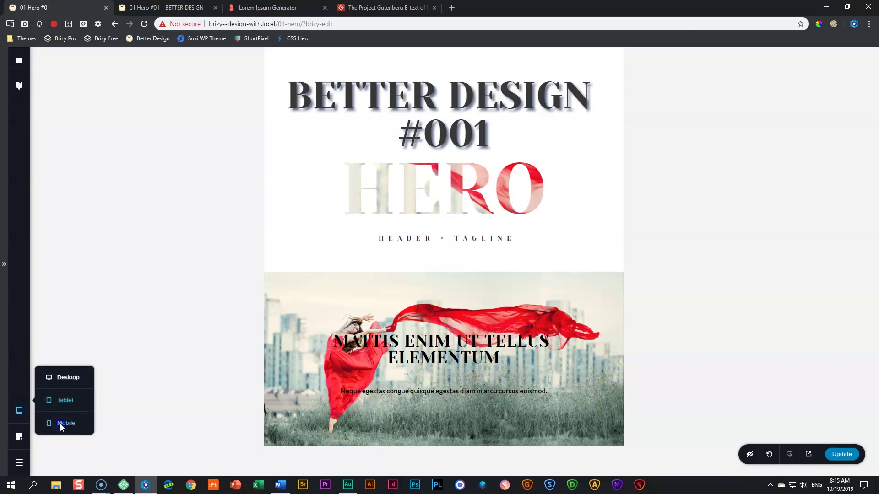
pyautogui.click(59, 423)
pyautogui.scroll(-1, 543, 403)
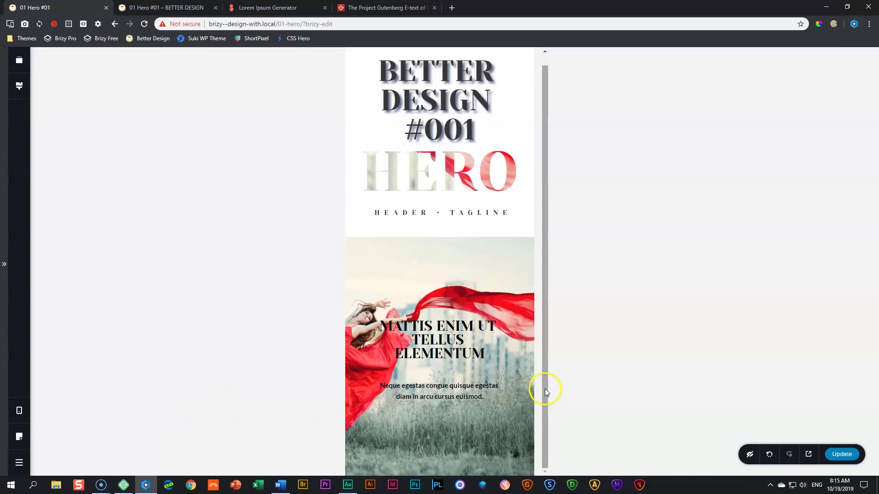
pyautogui.scroll(1, 551, 348)
pyautogui.scroll(-1, 544, 403)
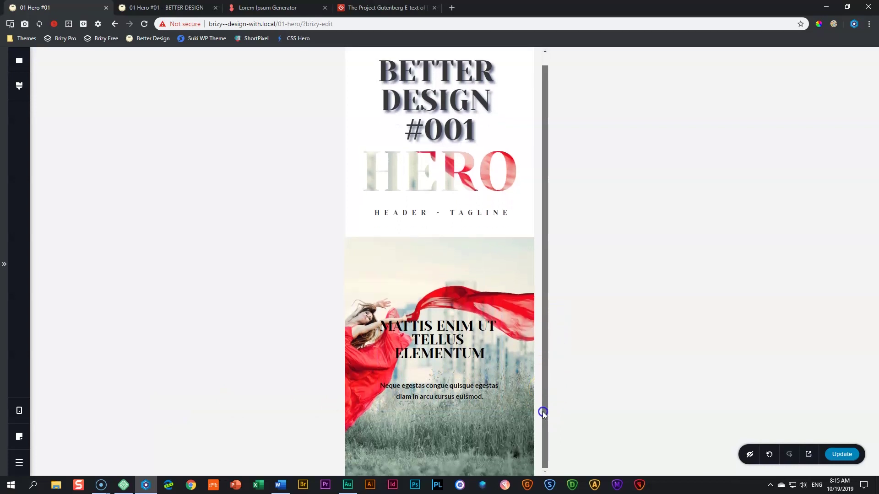
pyautogui.click(28, 417)
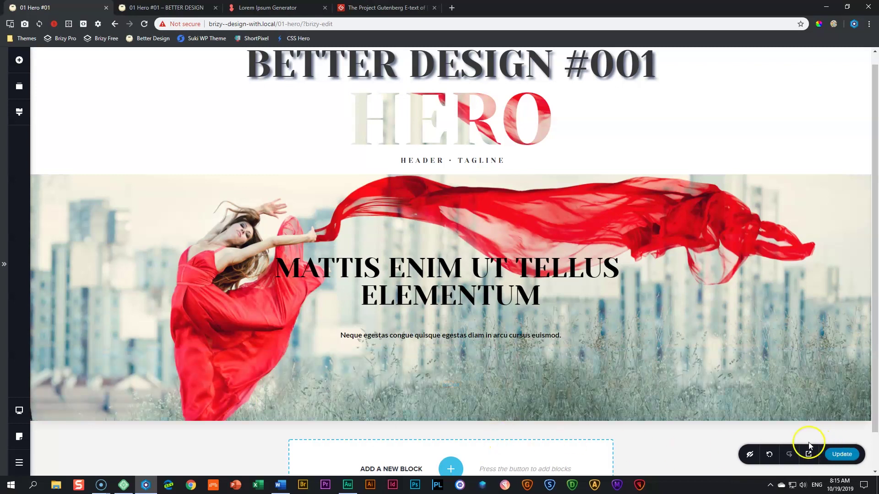
# Step: Open the page preview and simulate it on a favourite Apple iPad rotated to landscape
pyautogui.click(807, 455)
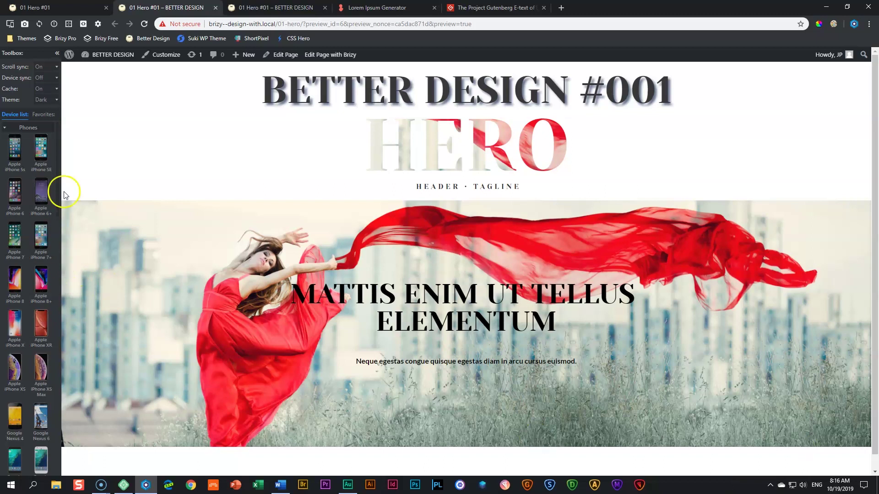
pyautogui.click(44, 114)
pyautogui.click(14, 249)
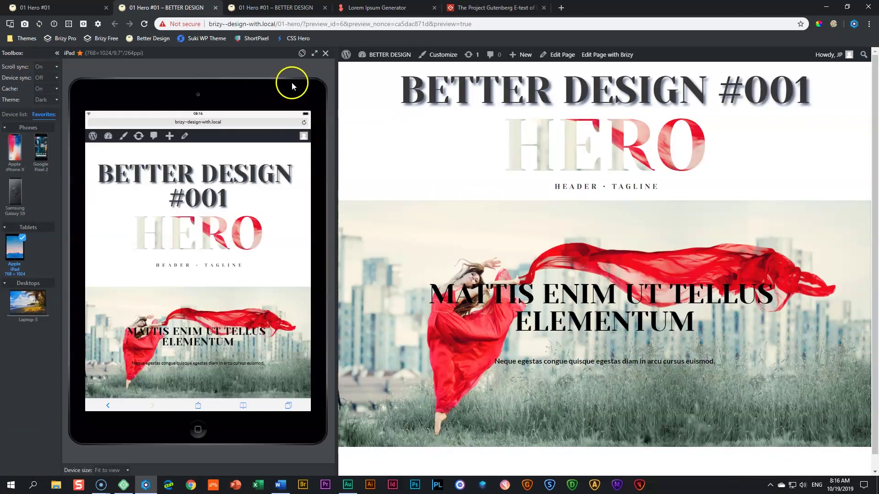
pyautogui.click(302, 54)
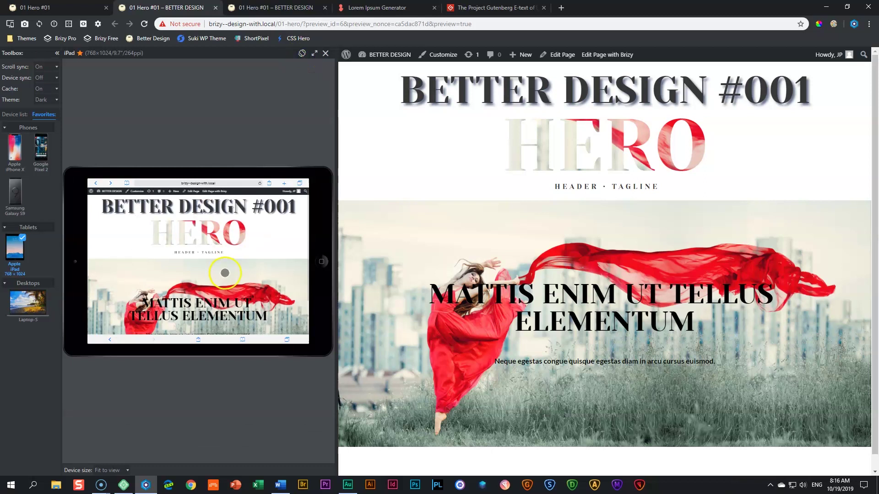
pyautogui.scroll(-1, 225, 273)
pyautogui.scroll(1, 225, 272)
pyautogui.scroll(-1, 225, 273)
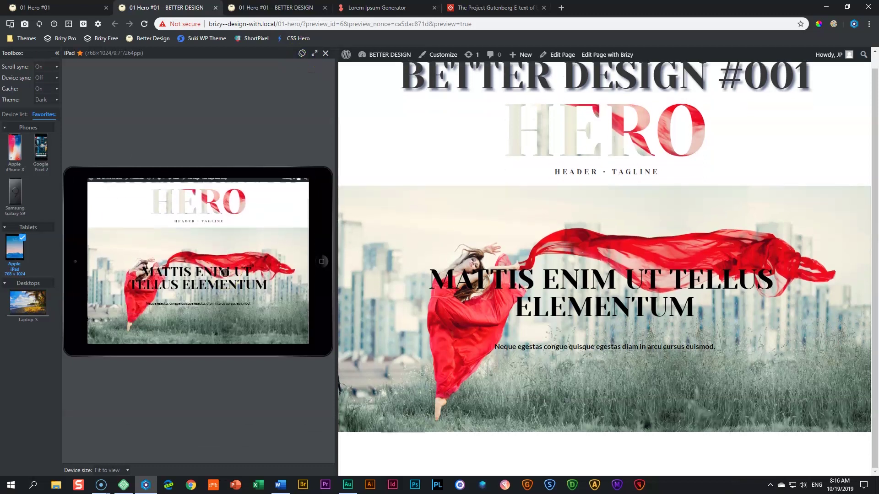
# Step: Switch the simulation to an iPhone X, rotate it, and reload the page to check it
pyautogui.click(15, 147)
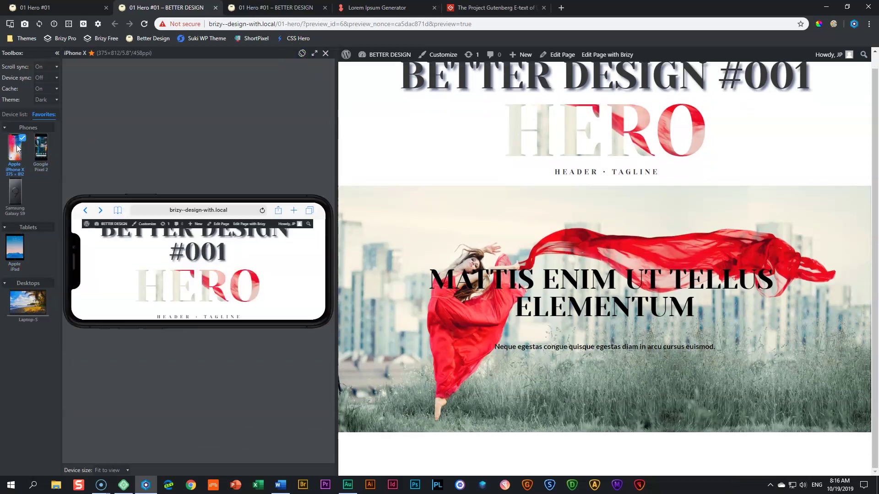
pyautogui.click(302, 53)
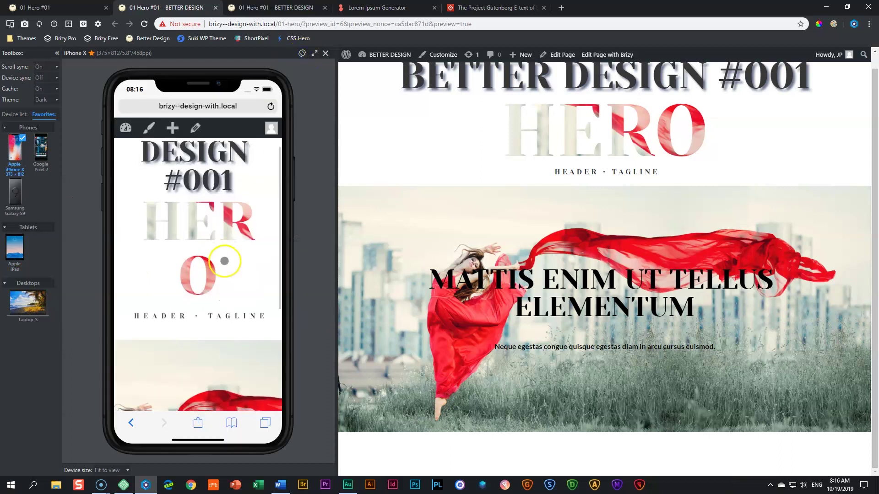
pyautogui.scroll(-3, 225, 261)
pyautogui.scroll(1, 228, 199)
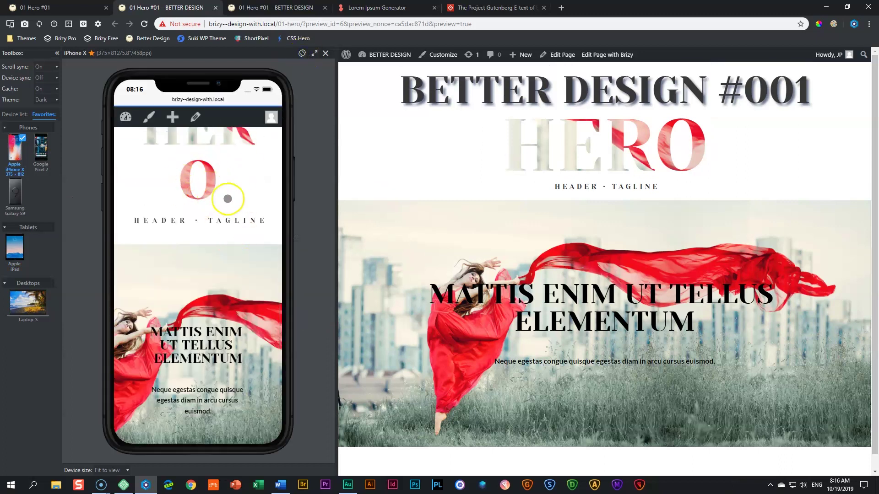
pyautogui.scroll(3, 228, 198)
pyautogui.scroll(-3, 203, 305)
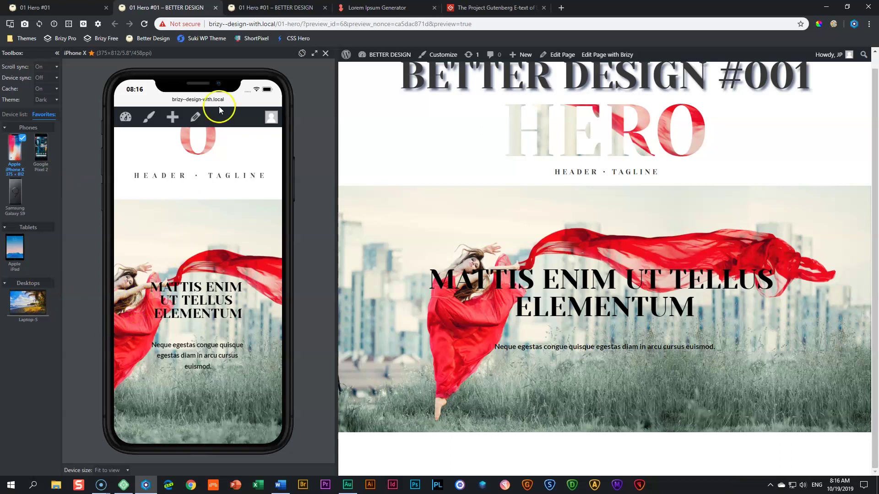
pyautogui.hotkey('ctrl', 'shift', 'r')
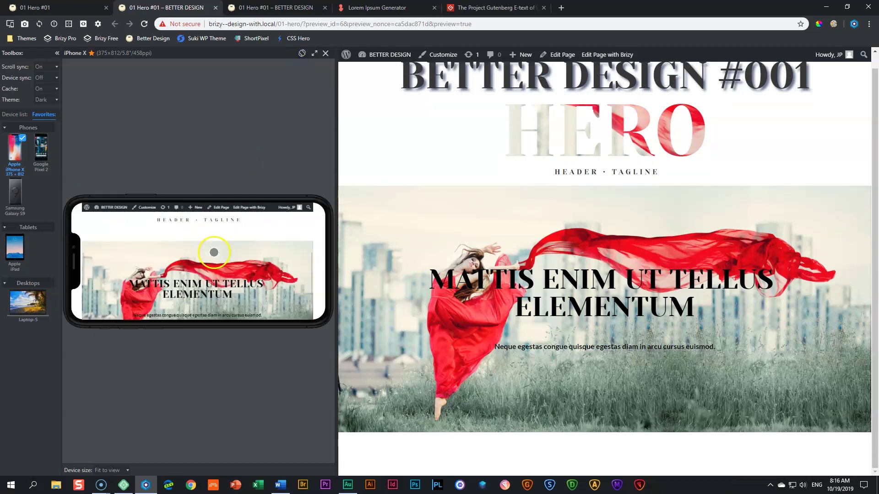
pyautogui.scroll(-2, 214, 252)
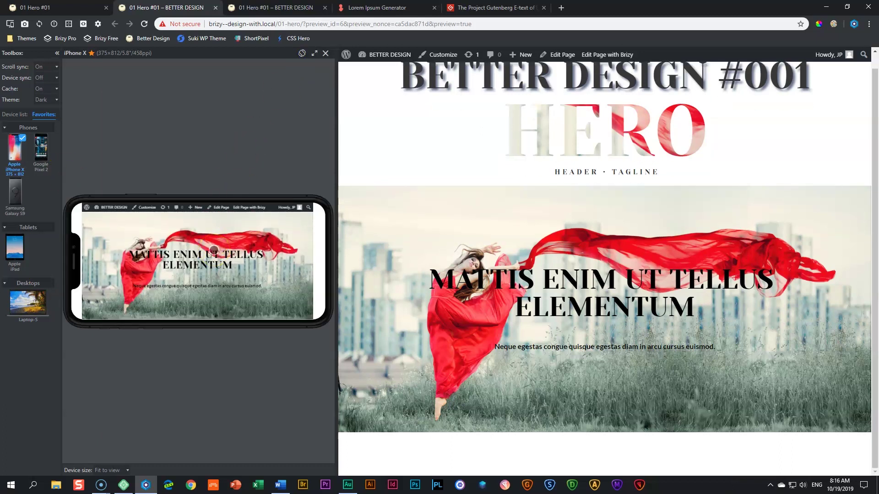
# Step: Show the page on the Laptop-S 1280×800 screen, enlarged to fill the preview area
pyautogui.click(302, 54)
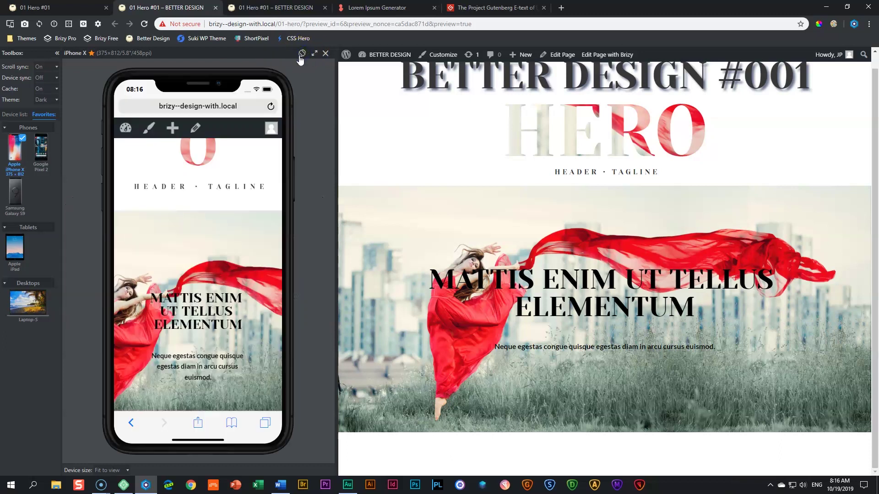
pyautogui.click(39, 305)
pyautogui.click(163, 291)
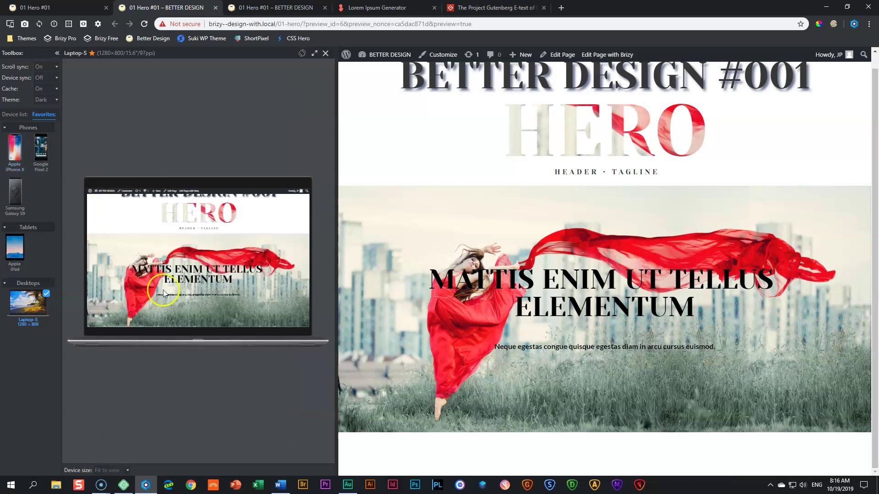
pyautogui.doubleClick(281, 297)
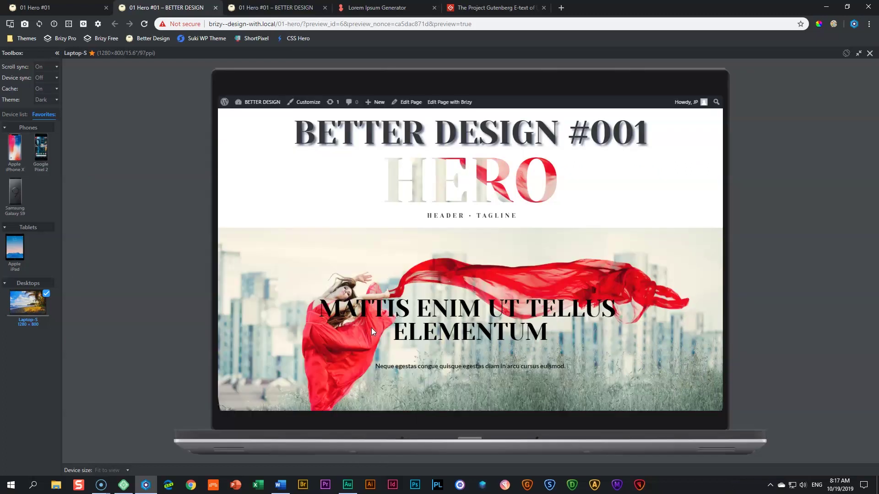